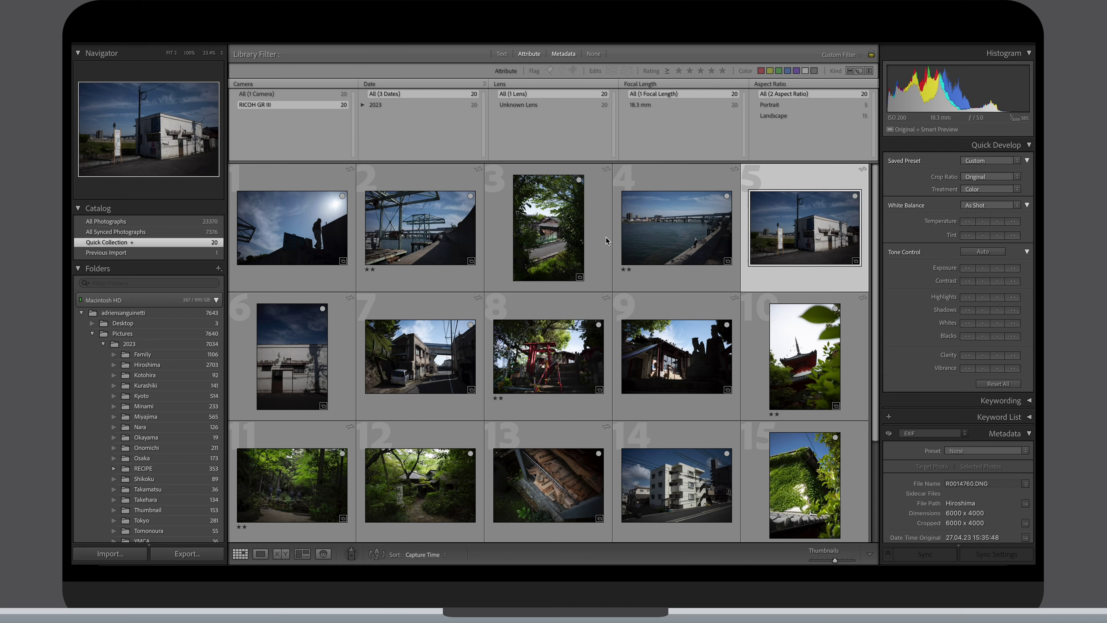
- Open the photo of the white building beside the utility pole for developing
click(416, 236)
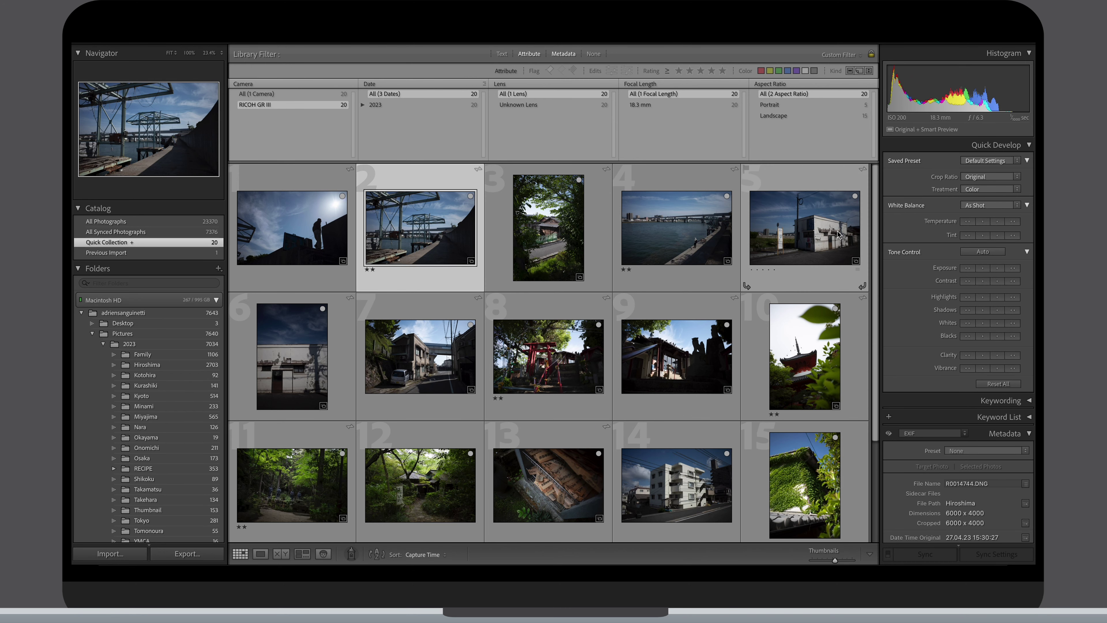
double_click(785, 221)
key(d)
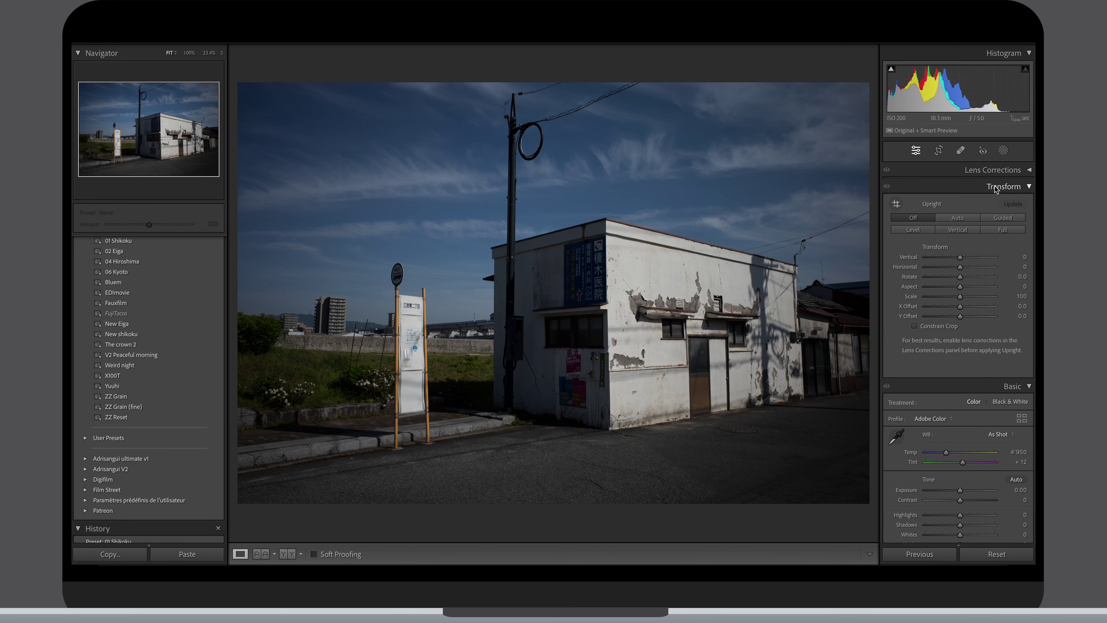
- Enable chromatic aberration removal and lens profile corrections for the photo
click(996, 170)
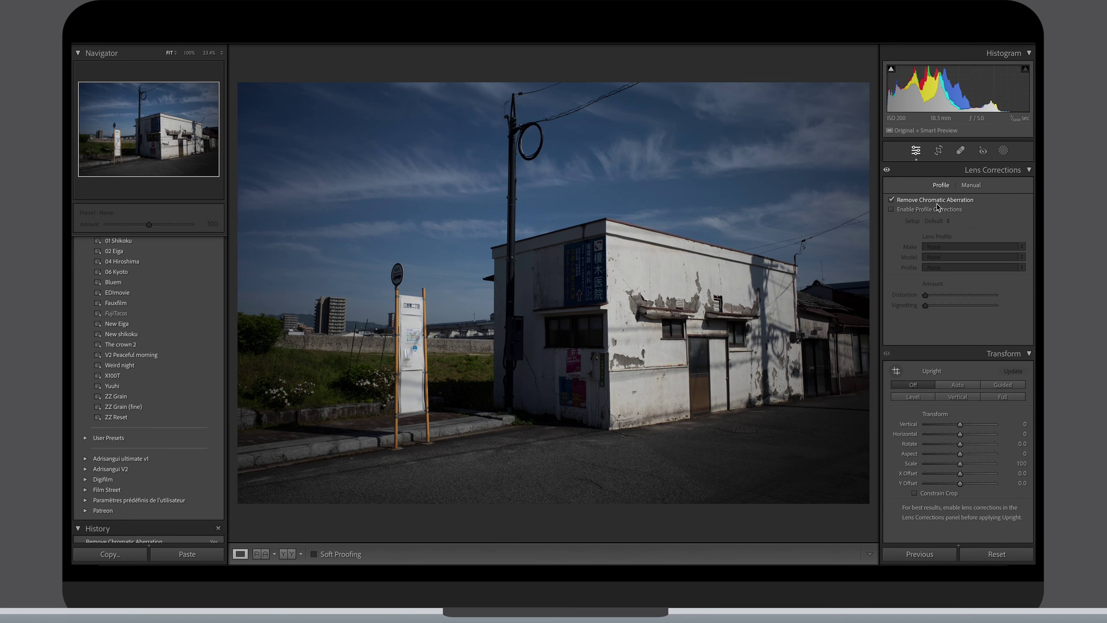
click(937, 209)
click(1003, 169)
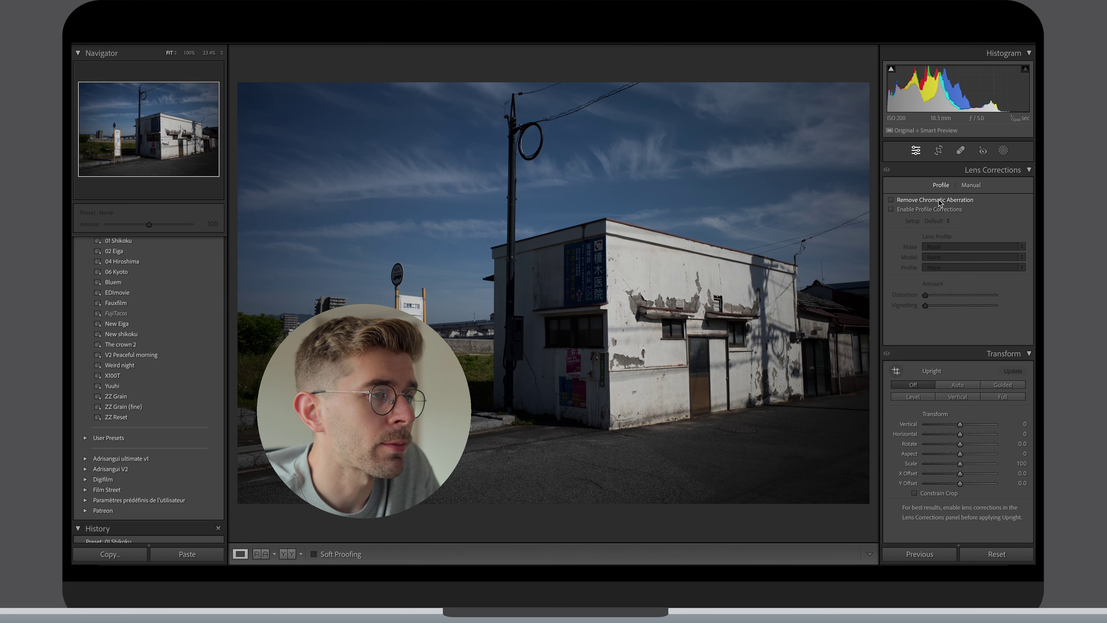
click(938, 209)
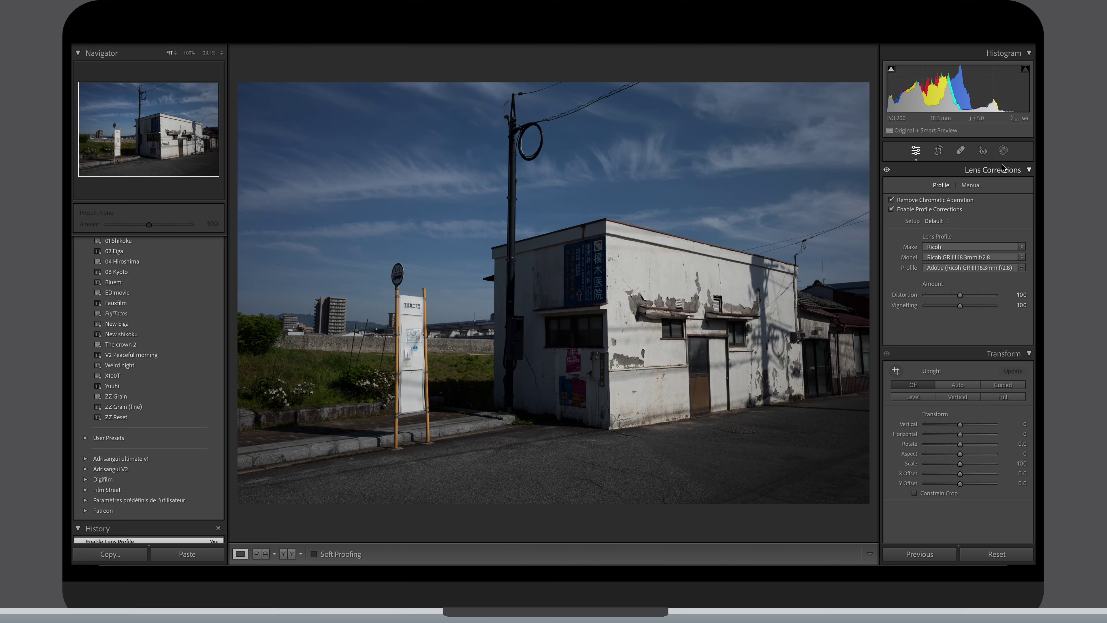
- Compare the Auto and Vertical Upright corrections and apply Vertical
click(955, 218)
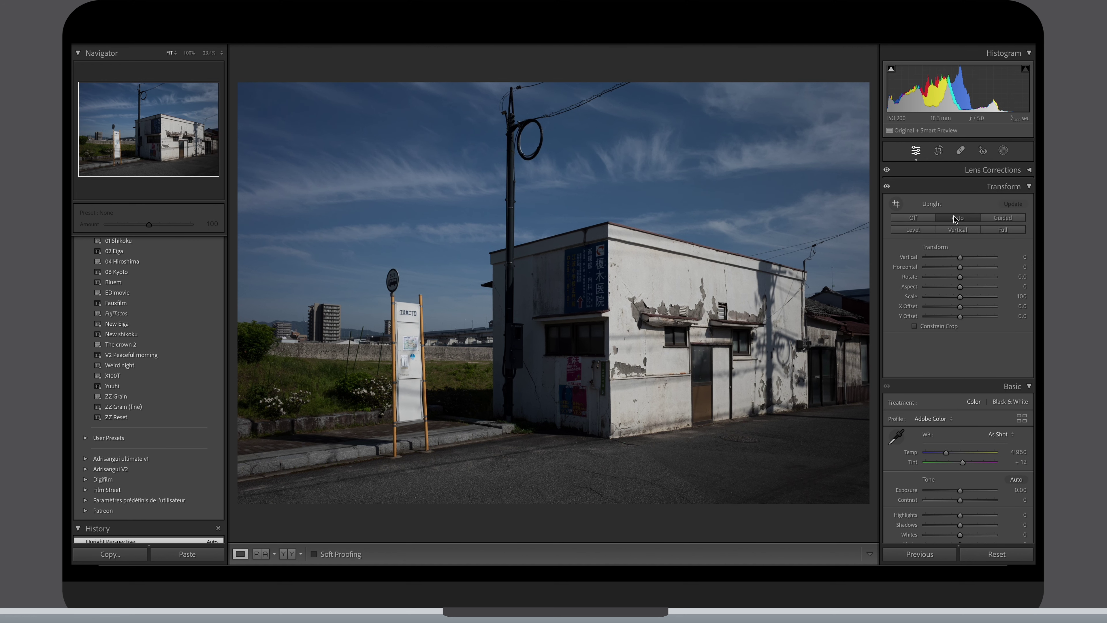
click(922, 218)
click(957, 231)
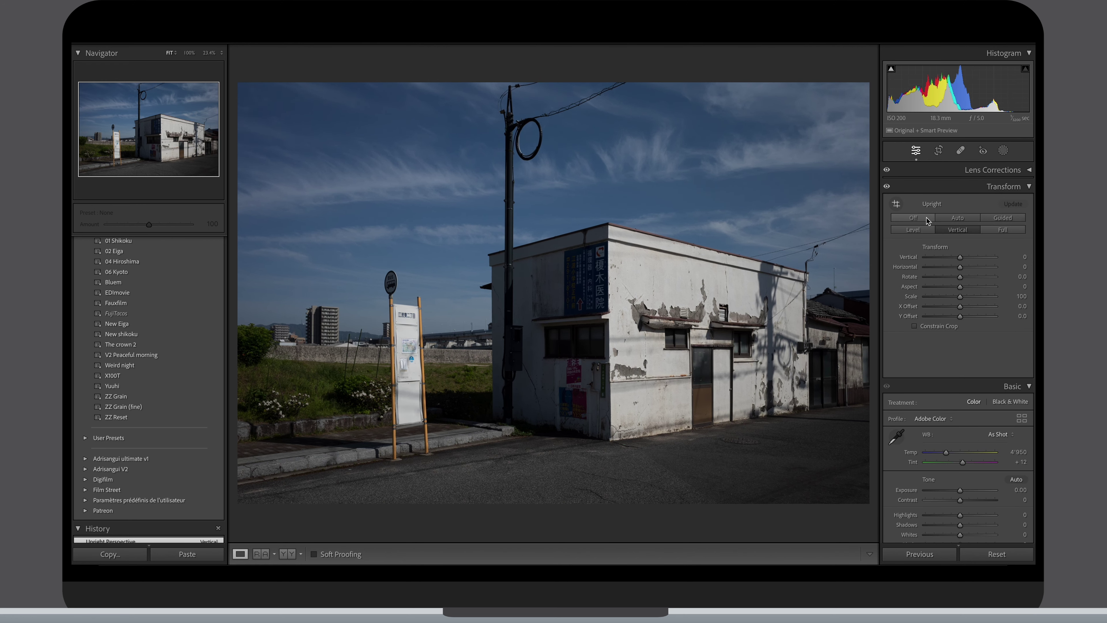
click(955, 218)
click(958, 230)
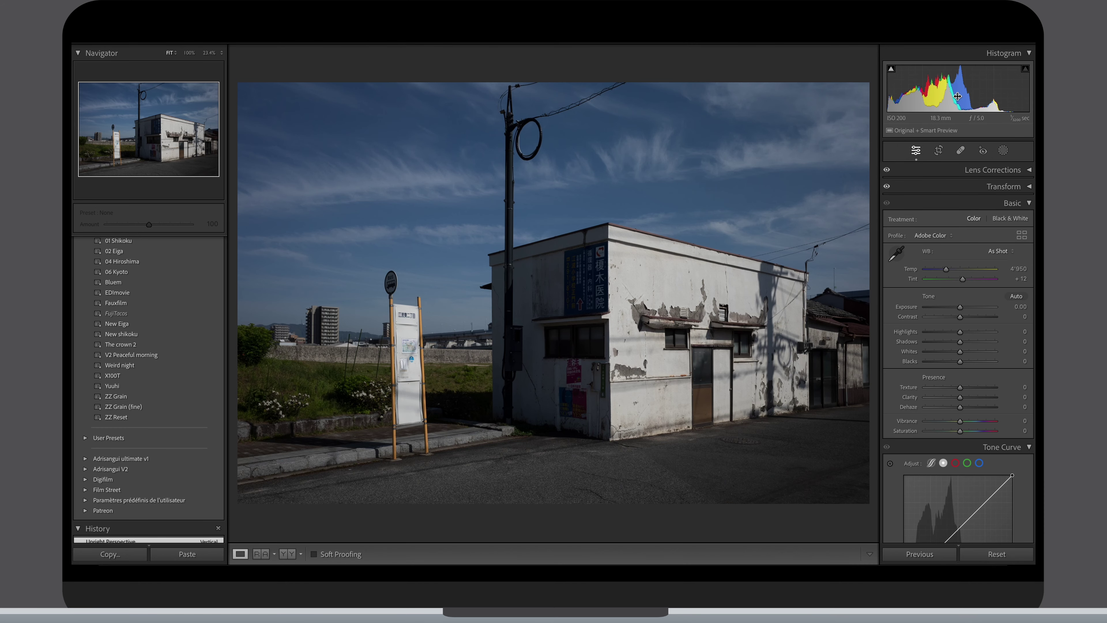
- Set Exposure to +1.00, Highlights to -45 and Shadows to +35
drag(958, 97, 993, 96)
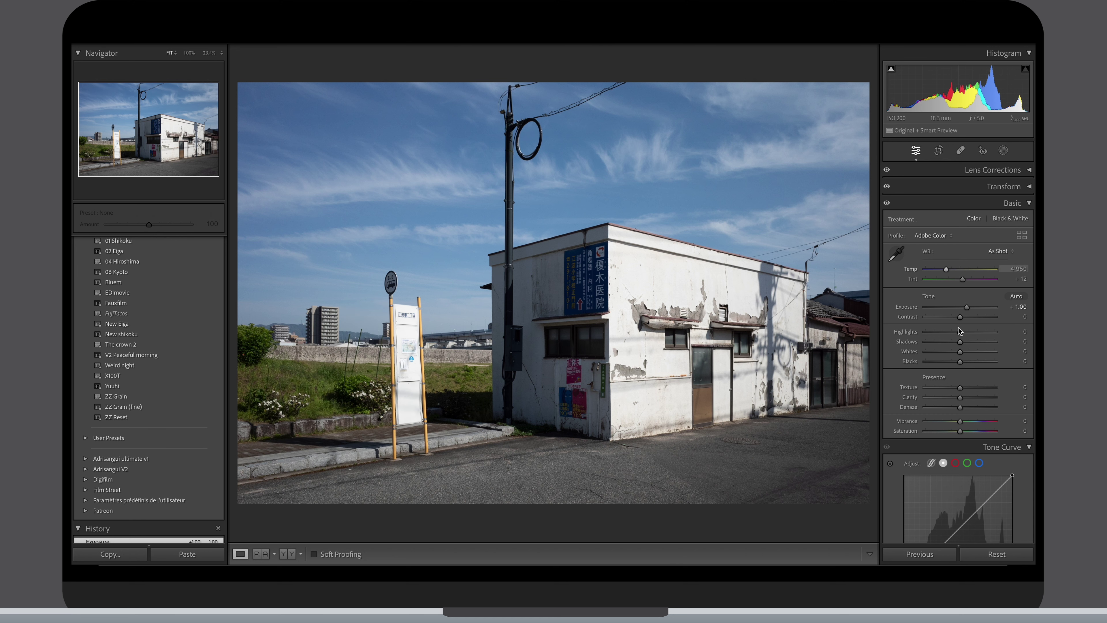
drag(953, 331, 946, 332)
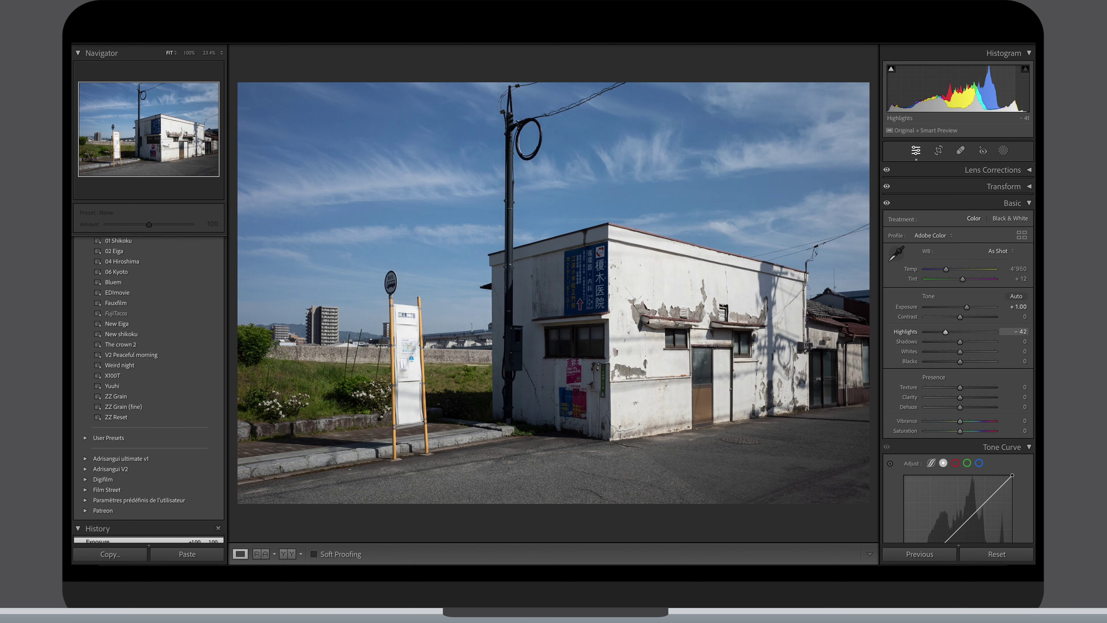
drag(1014, 332, 976, 341)
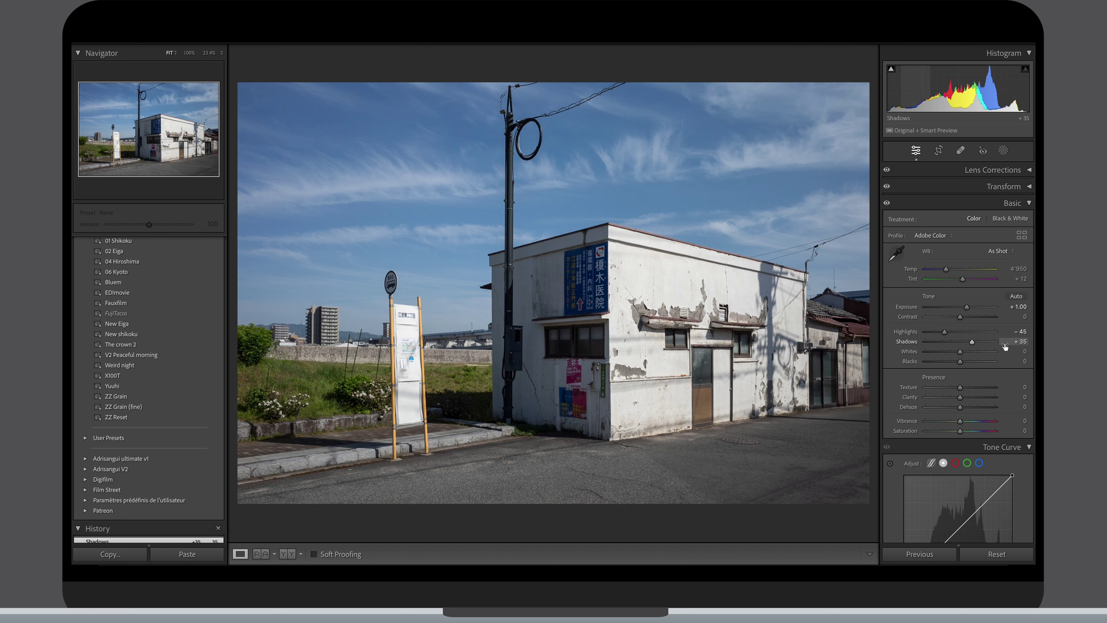
- Set Whites to -10, Blacks to +10 and Contrast to -40
drag(1021, 352, 975, 361)
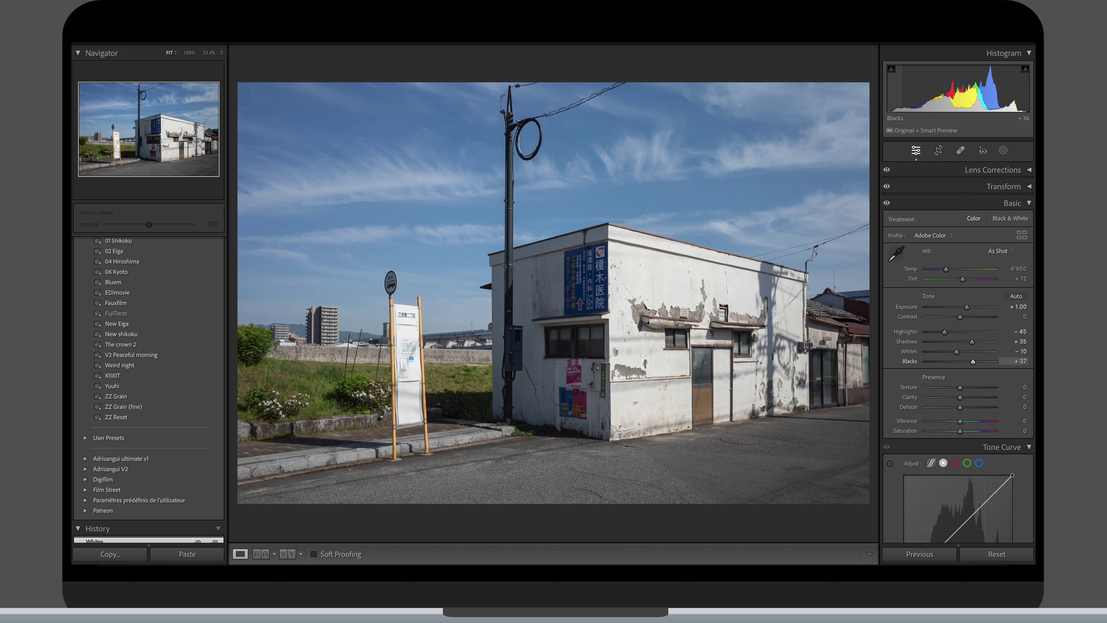
key(minus)
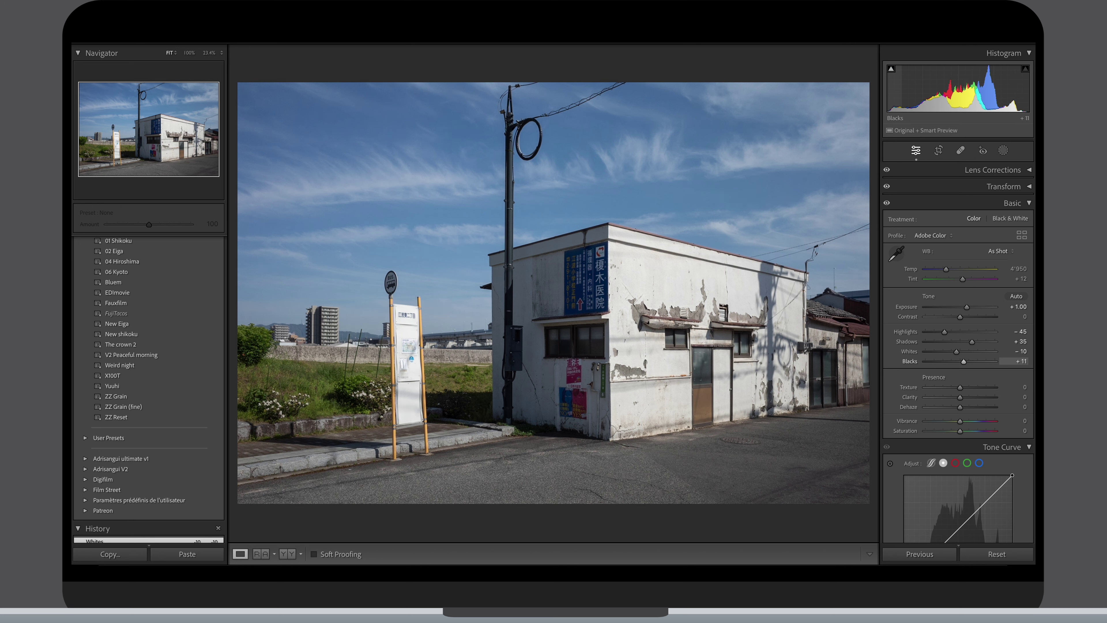
drag(1023, 316, 1004, 316)
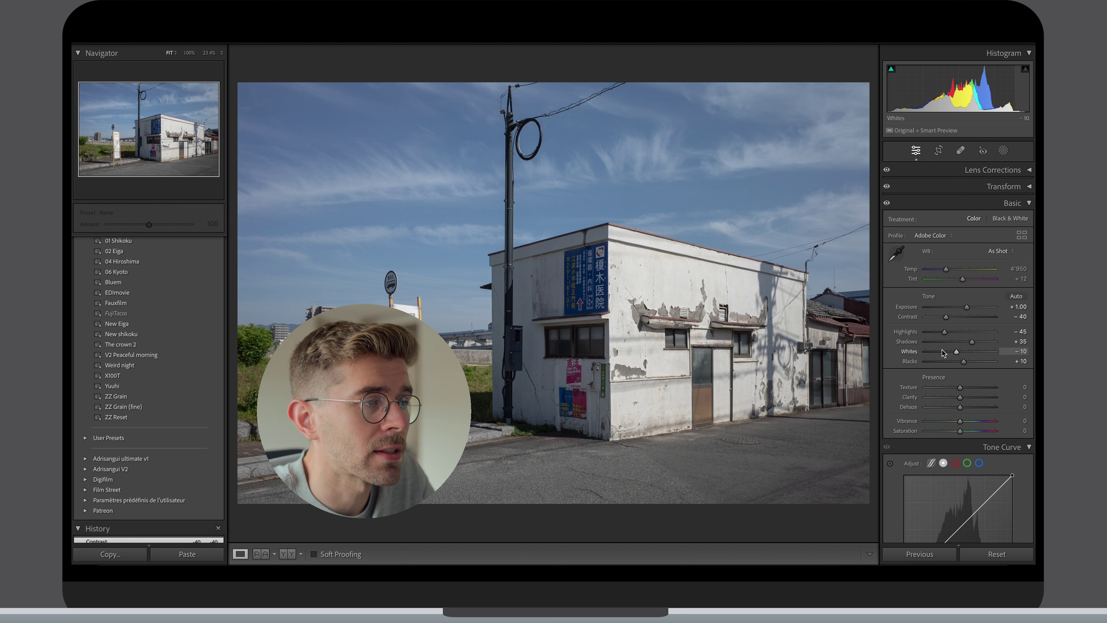
- Lower Clarity to -25
scroll(942, 350, down, 3)
scroll(959, 279, up, 1)
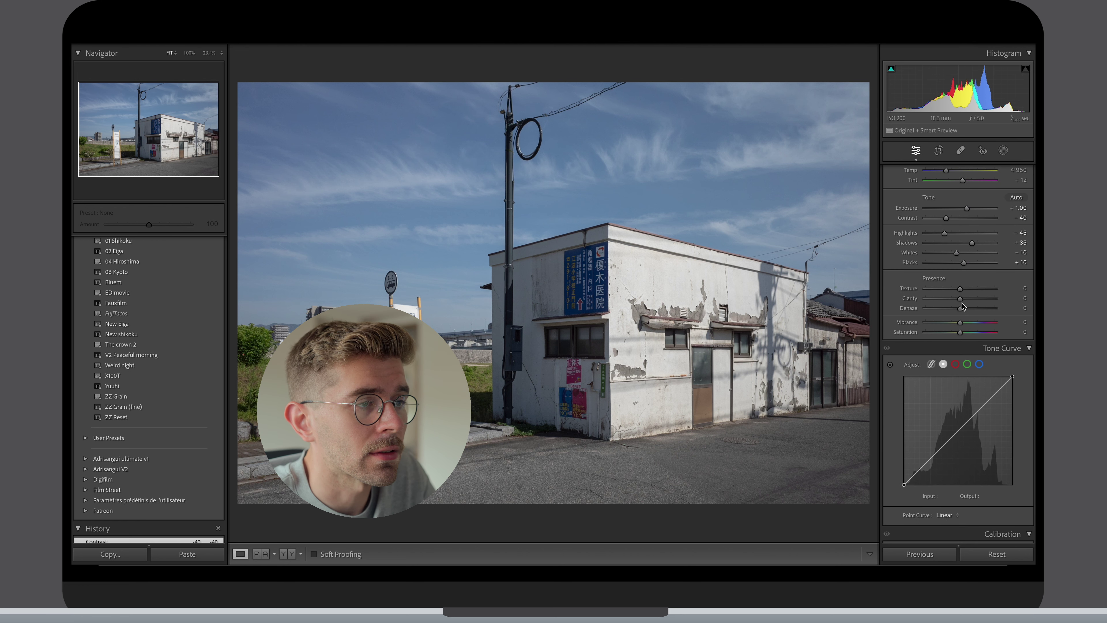
drag(960, 299, 954, 301)
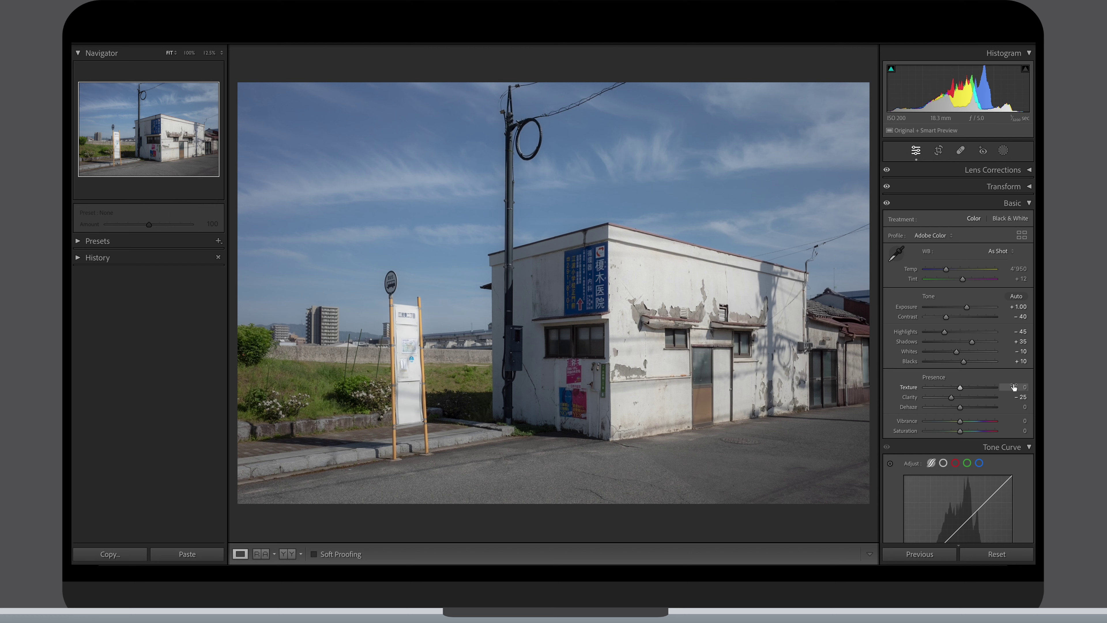
- Shape the main point curve into a gentle S, lowering the white point to output 245 and a deep-shadow point to output 15
drag(1019, 407, 1020, 408)
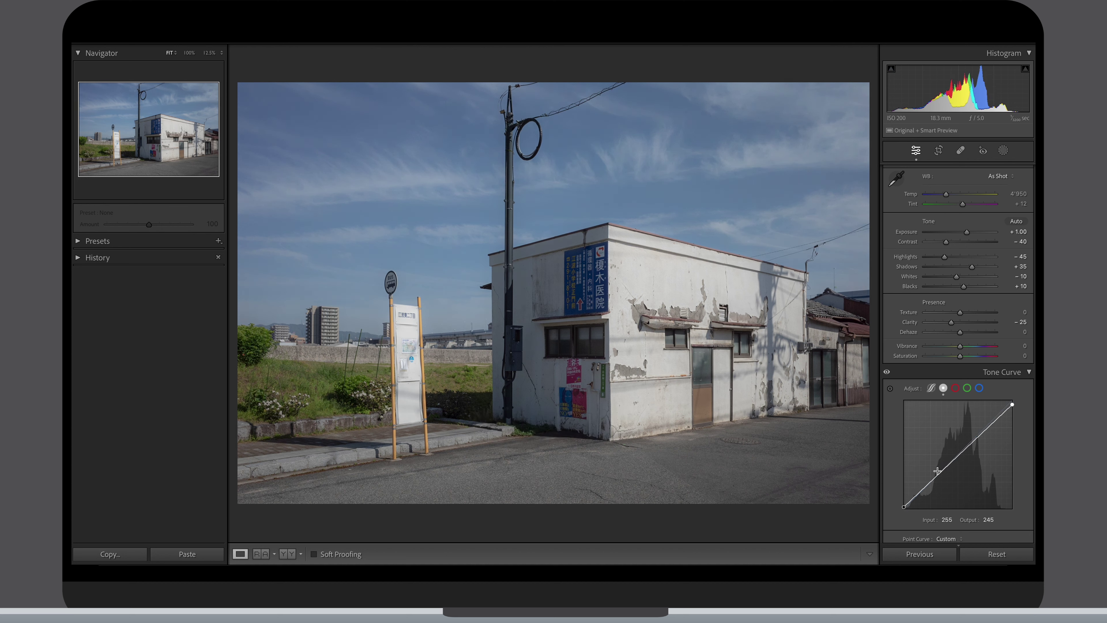
drag(941, 472, 916, 511)
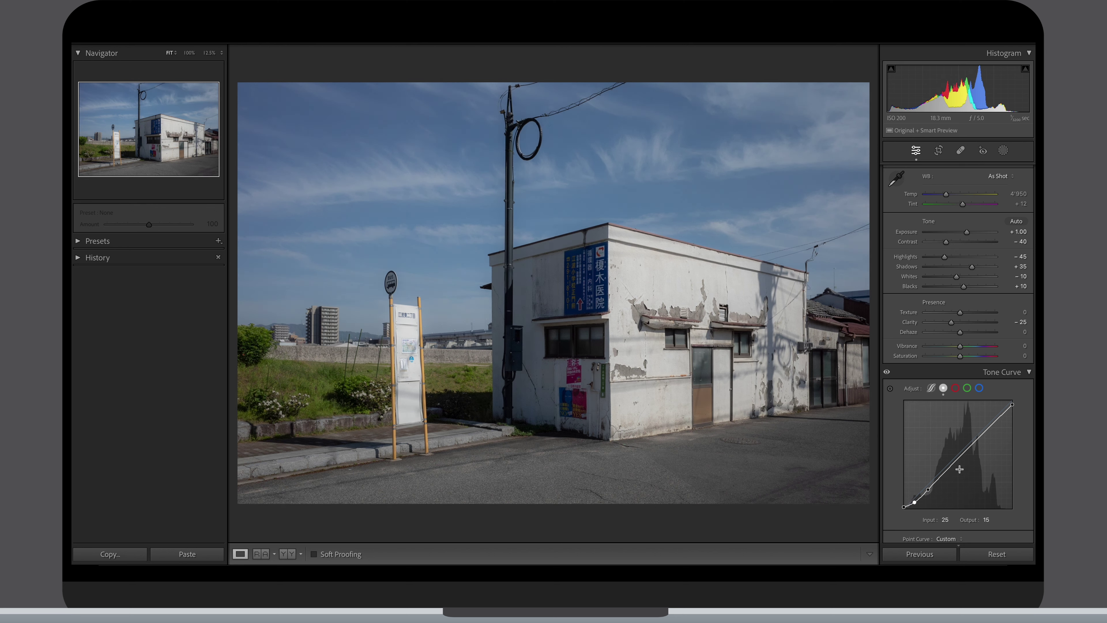
mouse_move(948, 465)
mouse_down()
mouse_move(934, 466)
mouse_move(944, 468)
mouse_up()
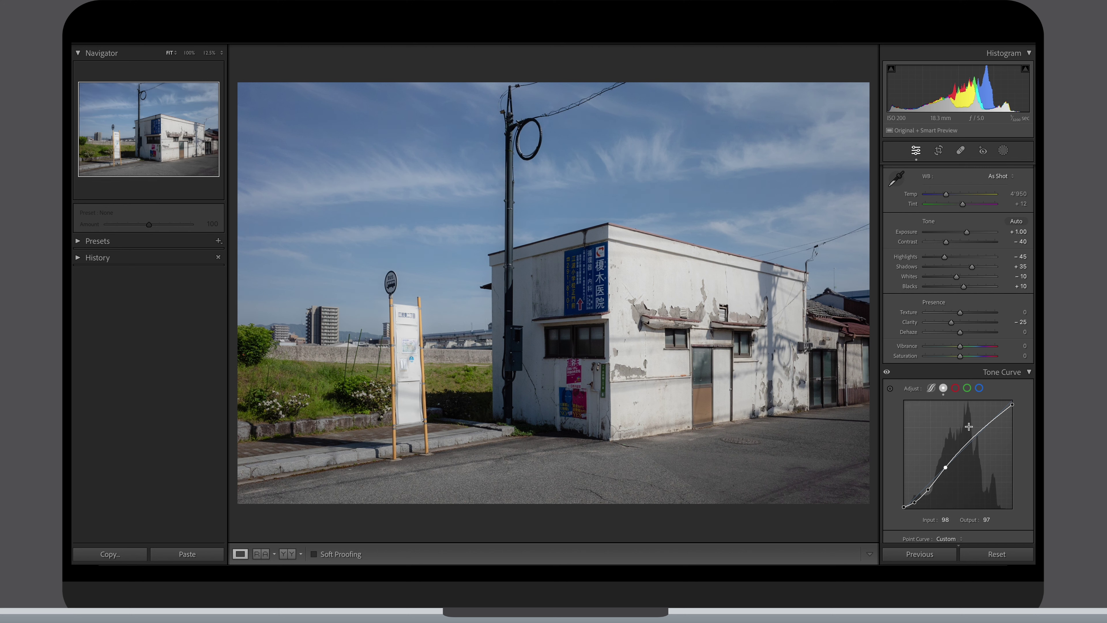
drag(978, 434, 981, 429)
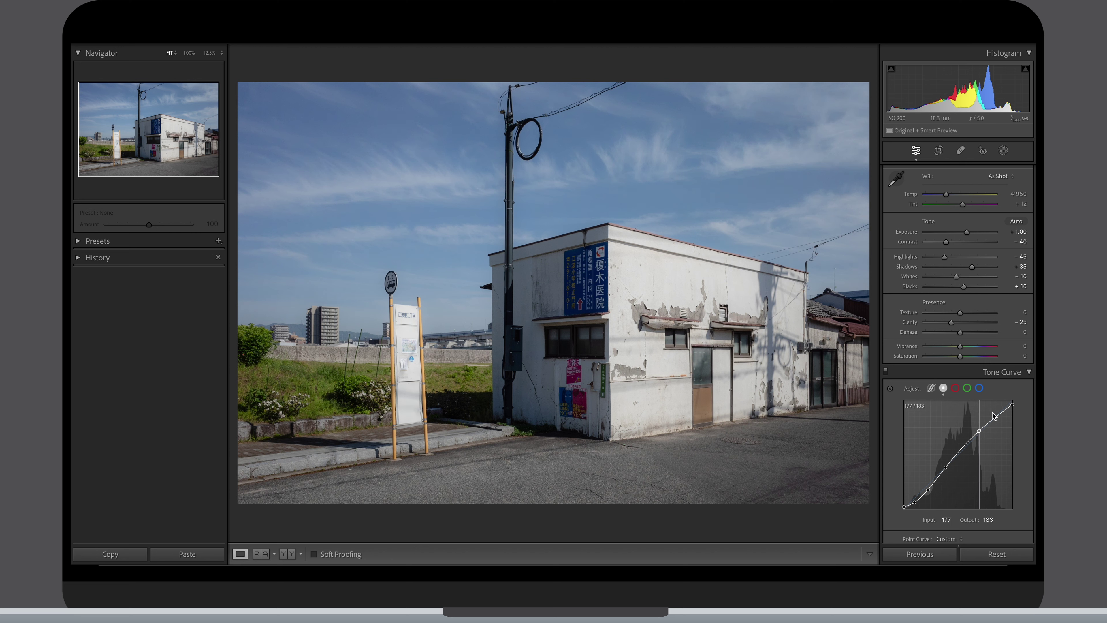
drag(1017, 391, 1033, 387)
key(Up)
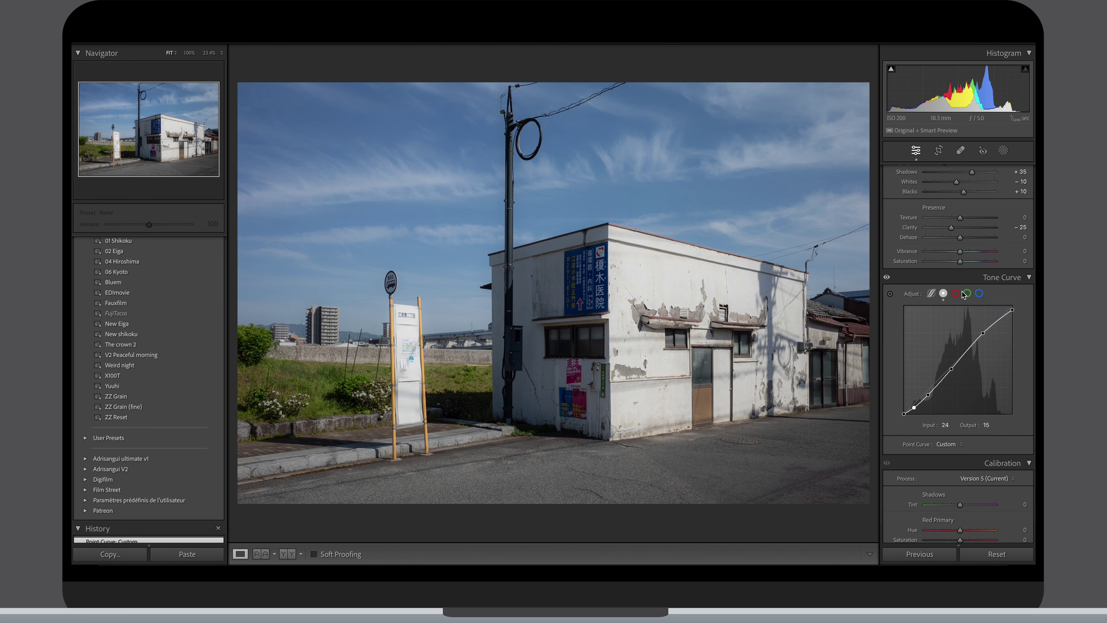
- Shape the red channel curve with a shadow point at 50/44, a midtone point at 124/125 and slightly raised highlights
click(955, 293)
click(986, 332)
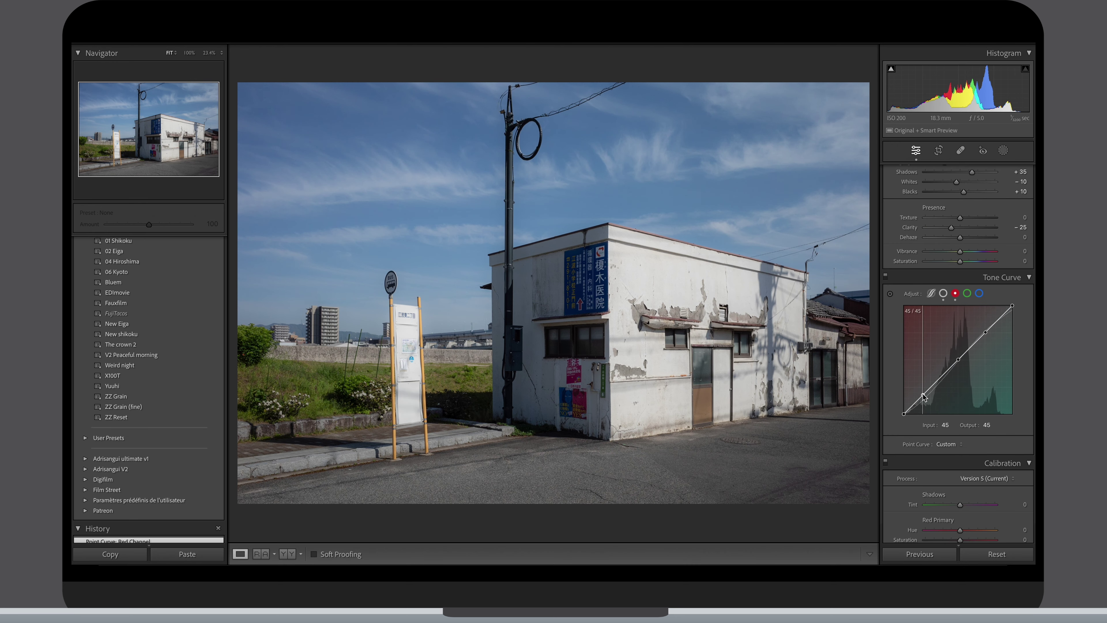
drag(924, 394, 924, 396)
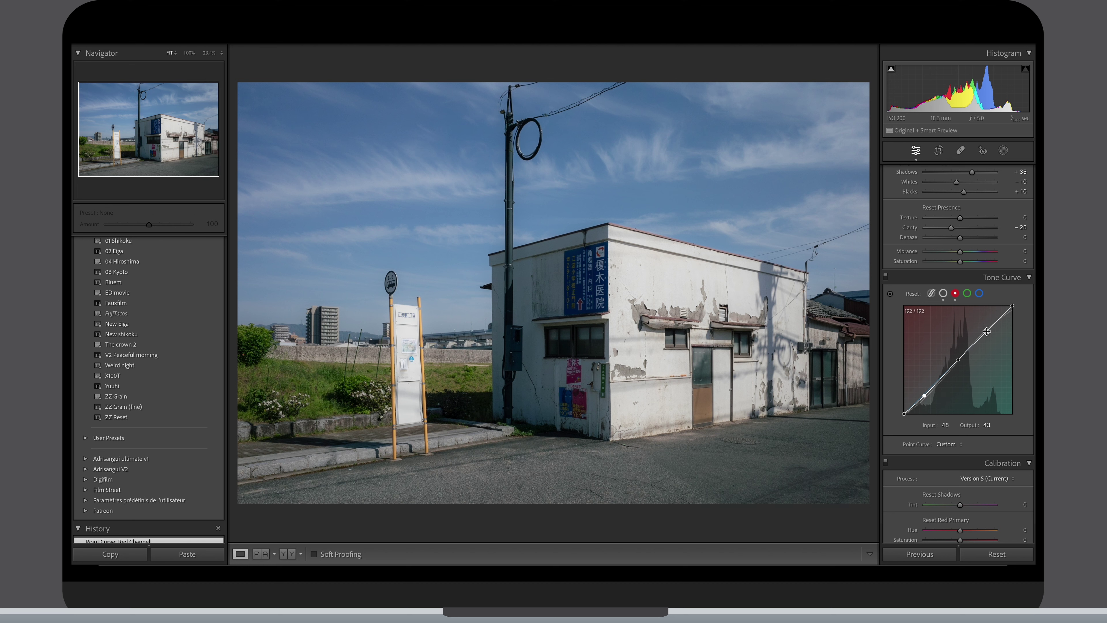
drag(987, 331, 988, 322)
drag(958, 360, 932, 393)
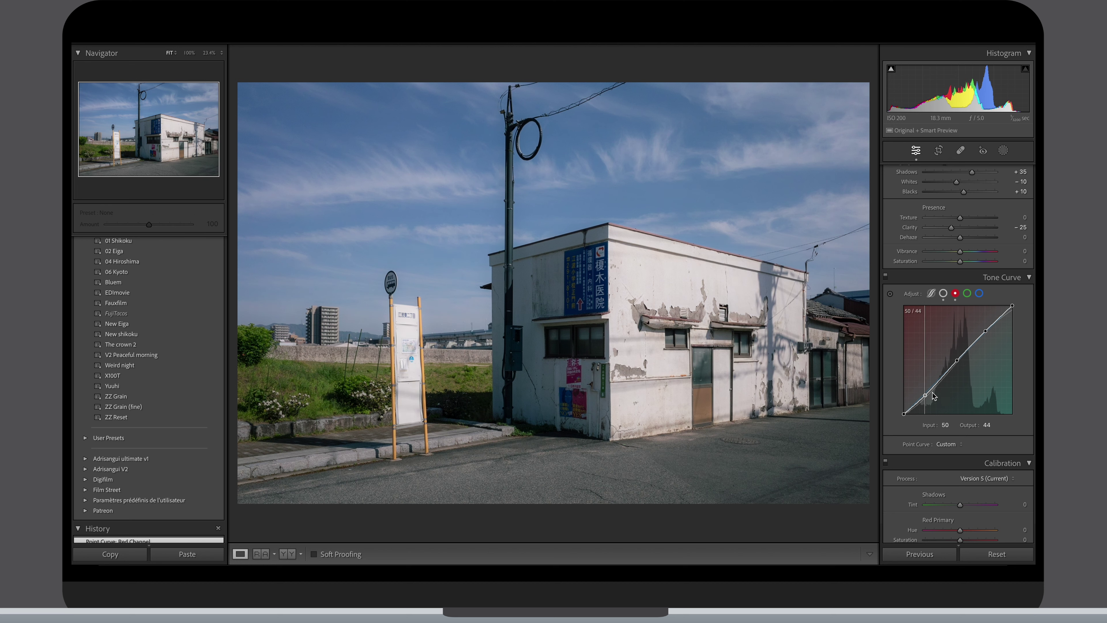
key(alt)
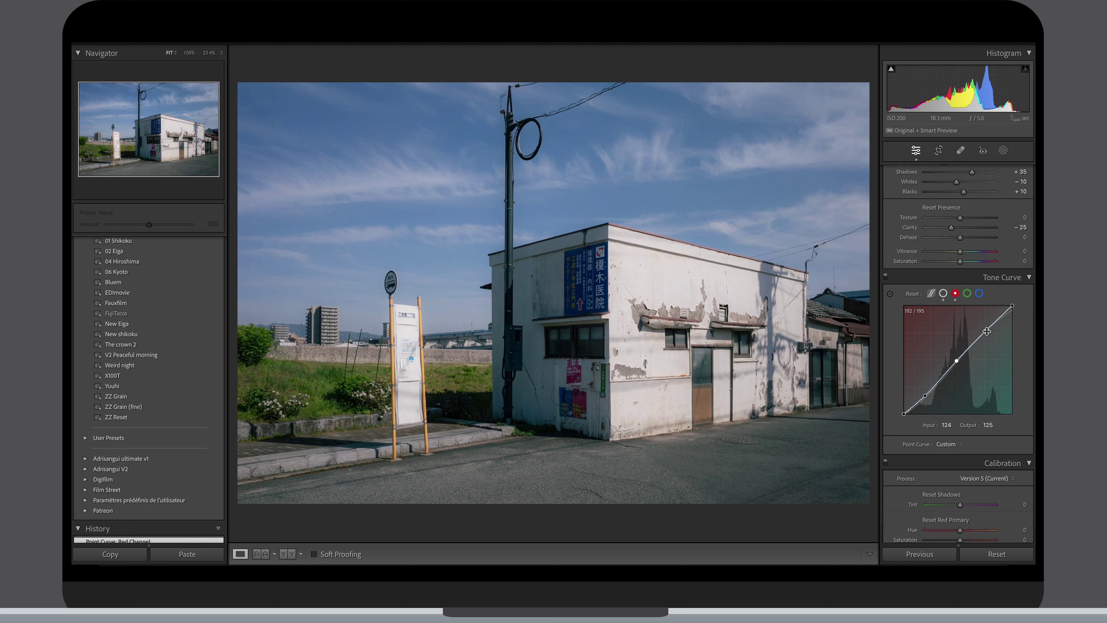
- Copy the red channel's curve settings and paste them into the green and blue channels
right_click(986, 331)
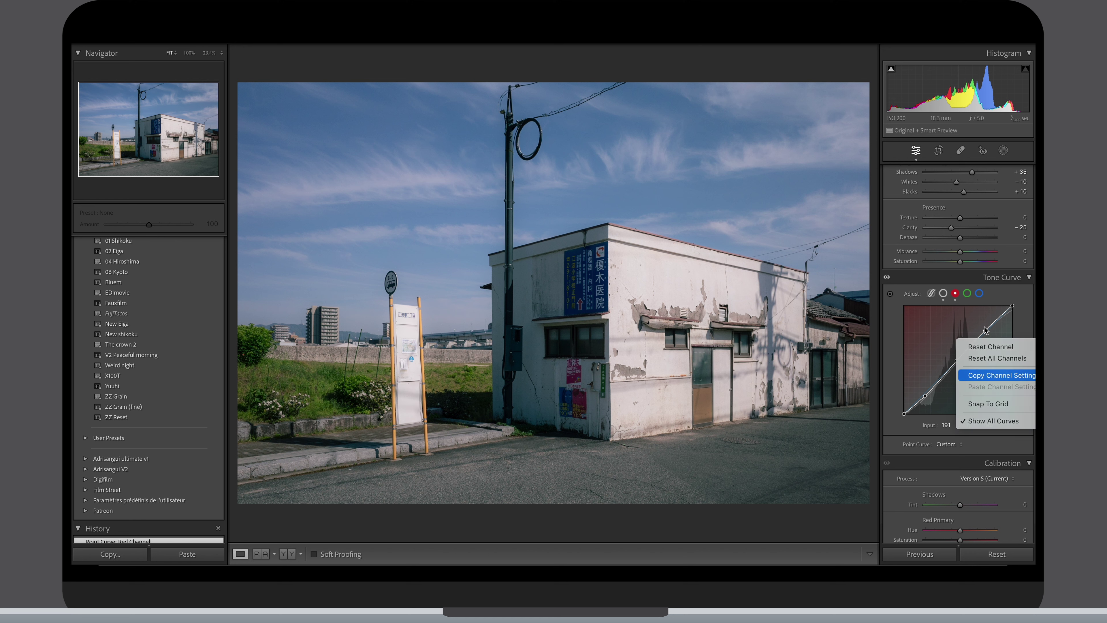
click(968, 293)
right_click(949, 338)
click(977, 387)
click(979, 294)
right_click(953, 343)
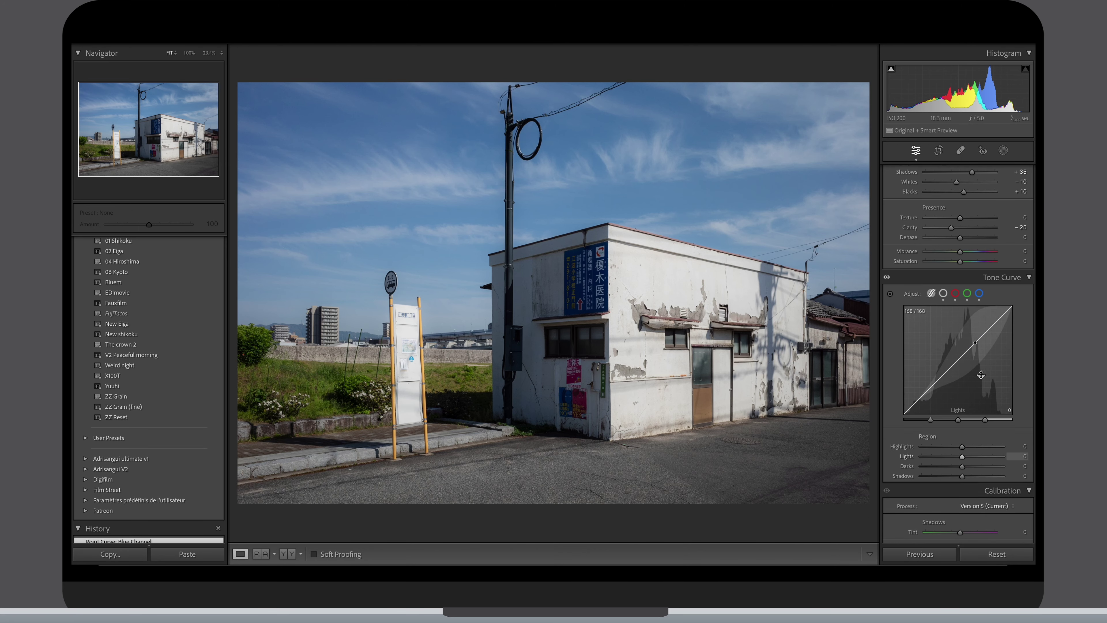
- Move the parametric curve's split points outward, set its Highlights to -40 and slightly lower its Shadows
drag(985, 420, 951, 461)
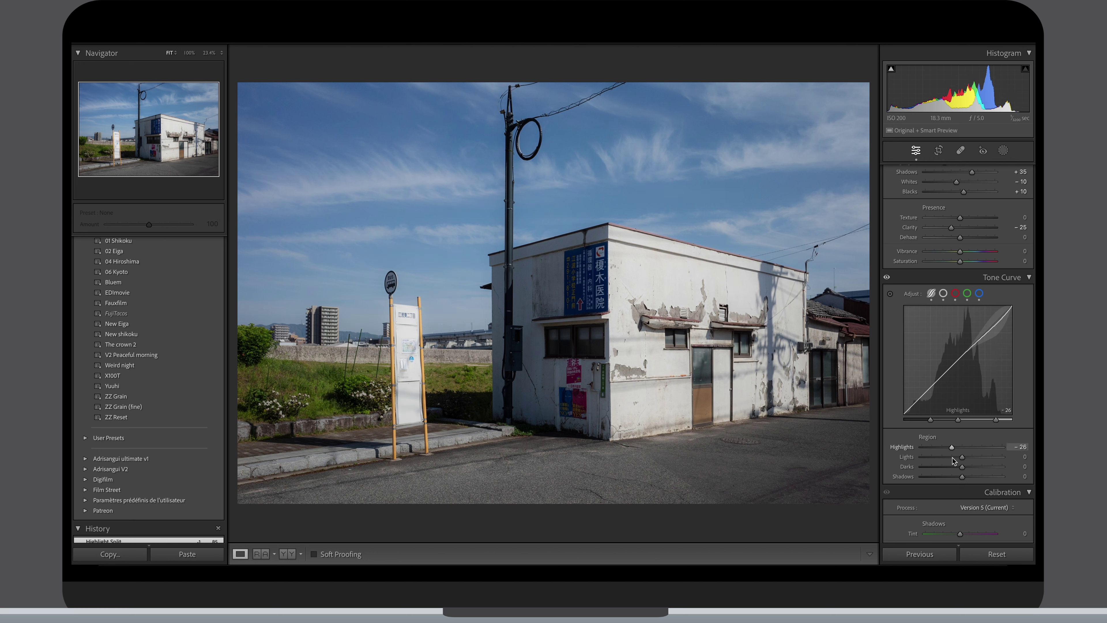
drag(952, 457, 948, 458)
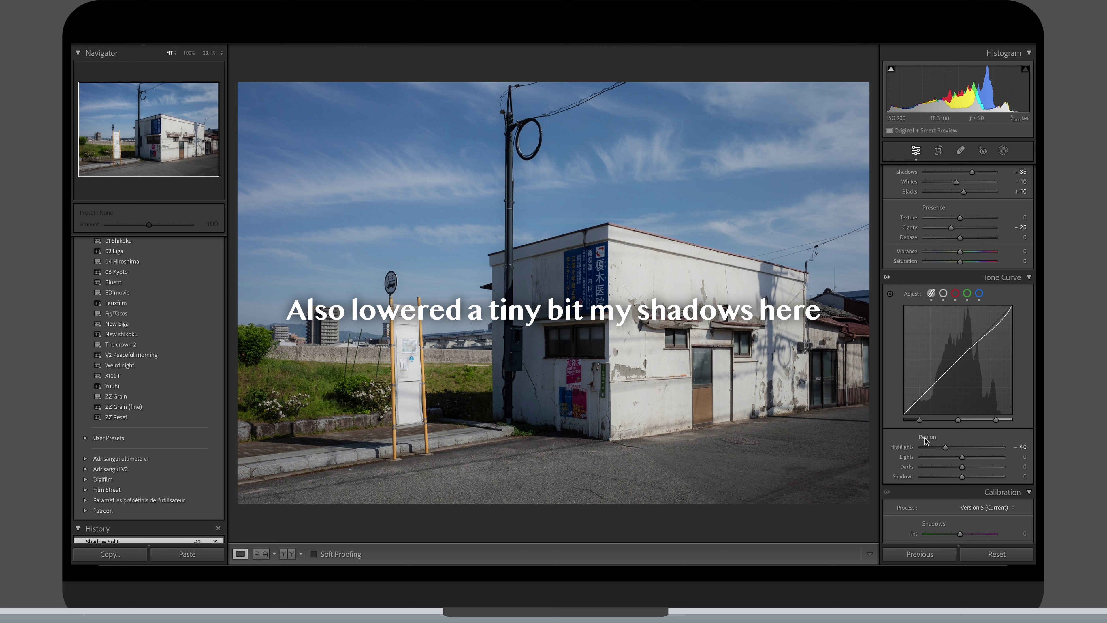
drag(963, 476, 958, 477)
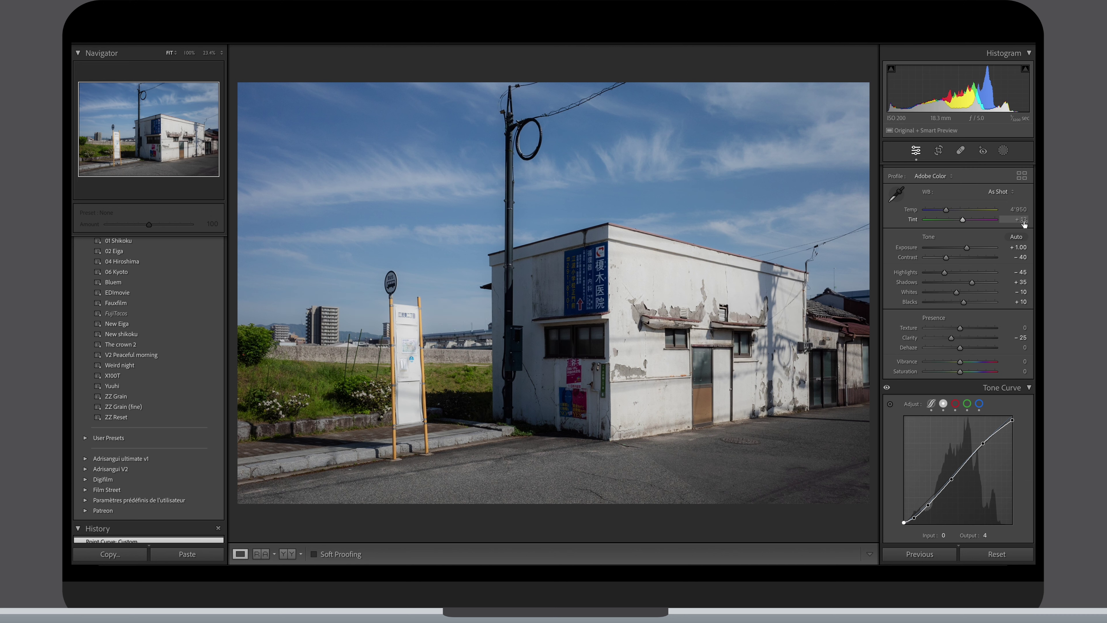
- Set the white balance to Tint +10 and Temp 5100
key(Return)
click(1015, 210)
key(shift+Up)
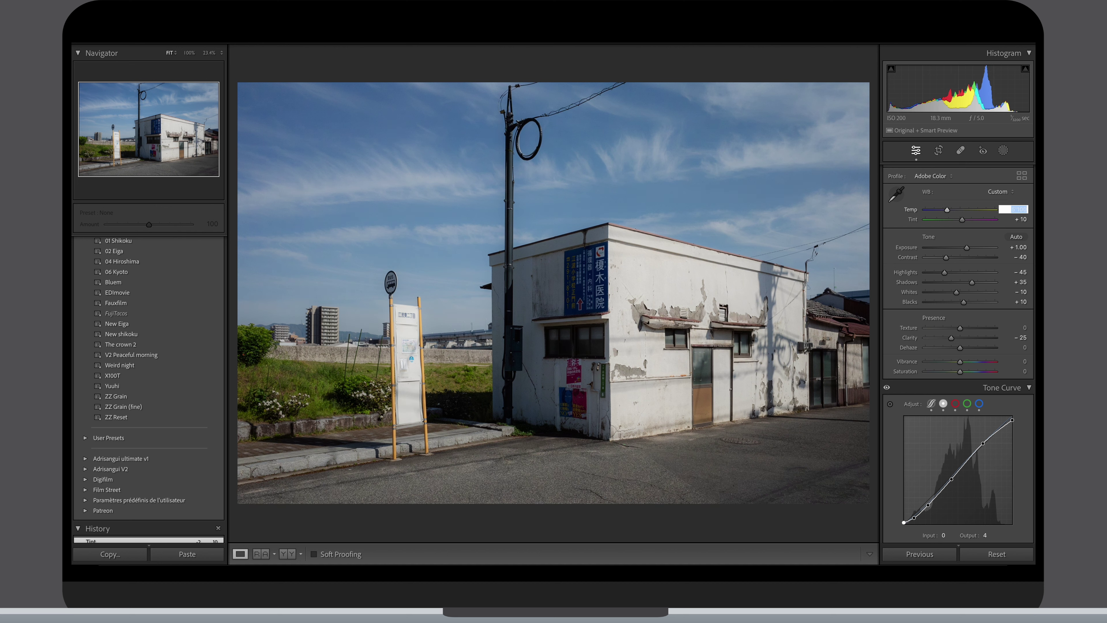
key(Return)
- Raise Exposure to +1.10 and Dehaze to +5
click(1020, 247)
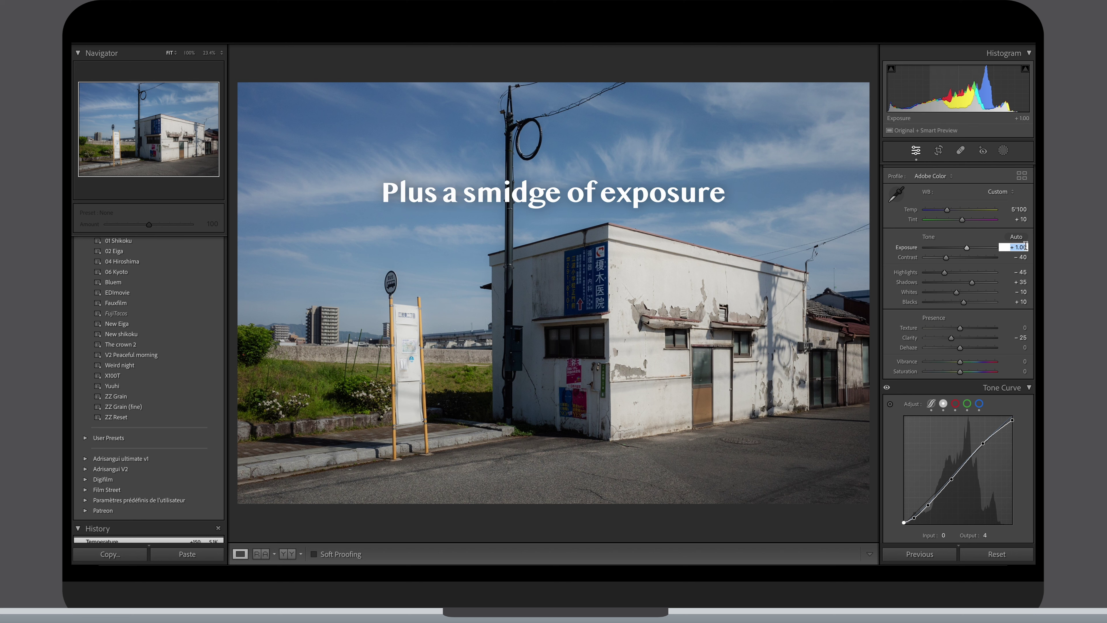
key(Up)
key(Return)
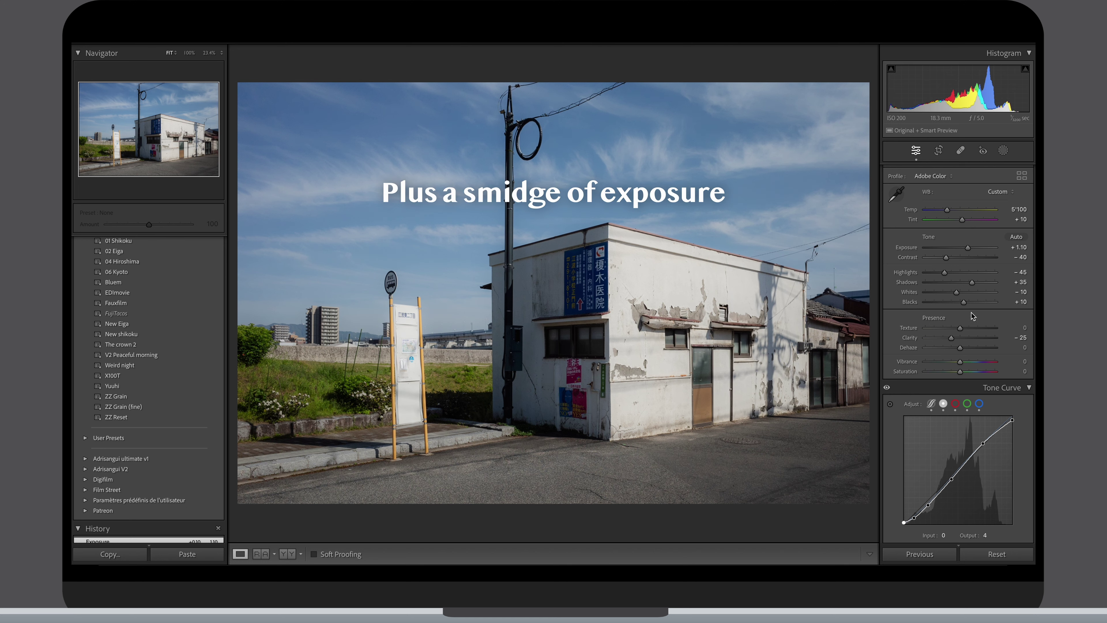
scroll(971, 312, down, 2)
click(1020, 307)
key(Up)
key(Return)
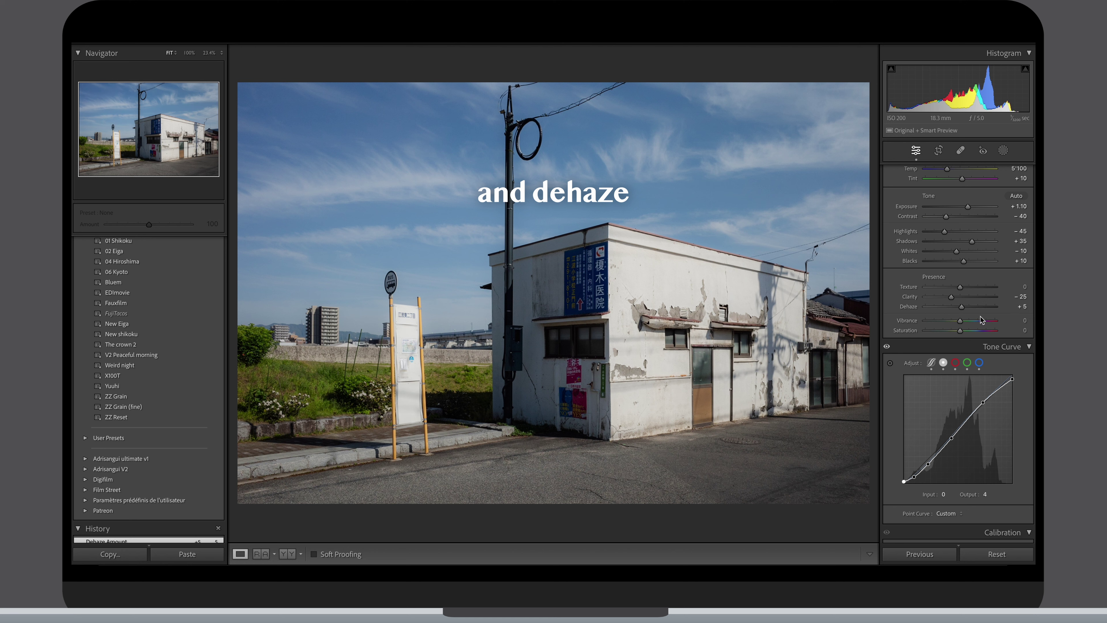
scroll(941, 269, down, 7)
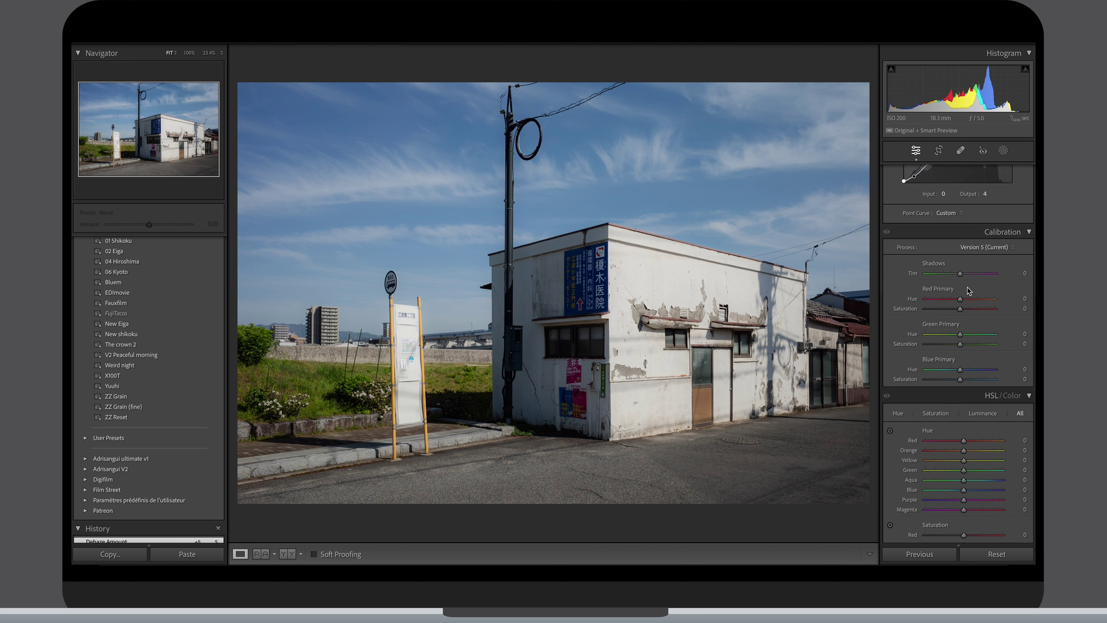
- Calibrate the colours with Shadows Tint -2, Red Primary Hue -10, Blue Primary Hue -5 and Blue Primary Saturation +20
drag(961, 273, 954, 275)
drag(954, 302, 956, 302)
click(959, 372)
drag(960, 379, 969, 381)
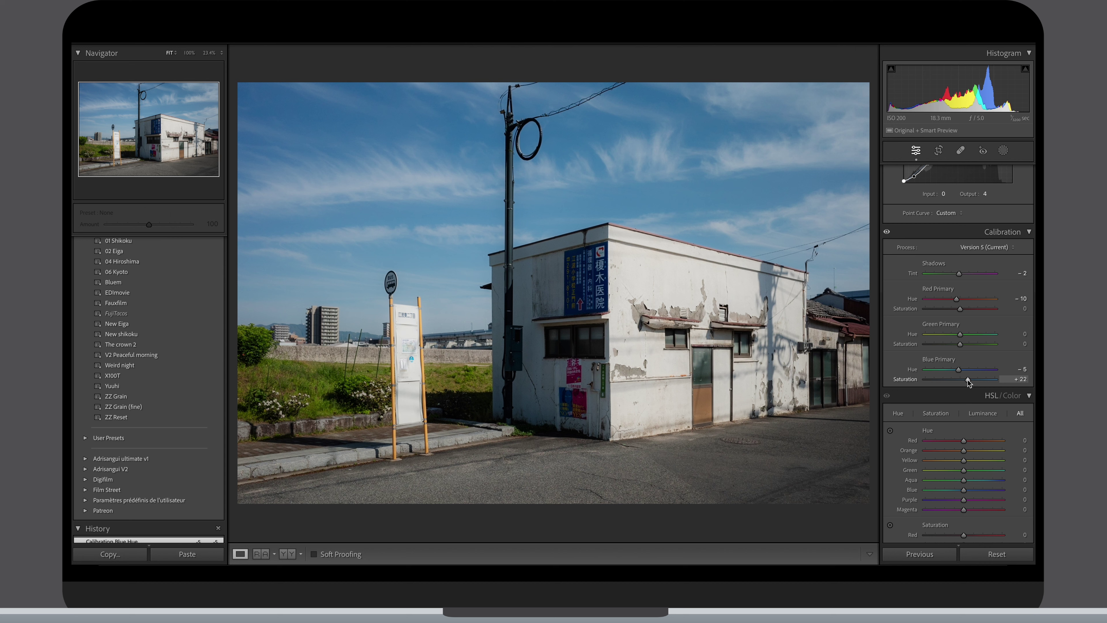
- Try a higher Red Primary Saturation and reset it to 0, and set the Green Primary Saturation and Hue to +5
click(966, 309)
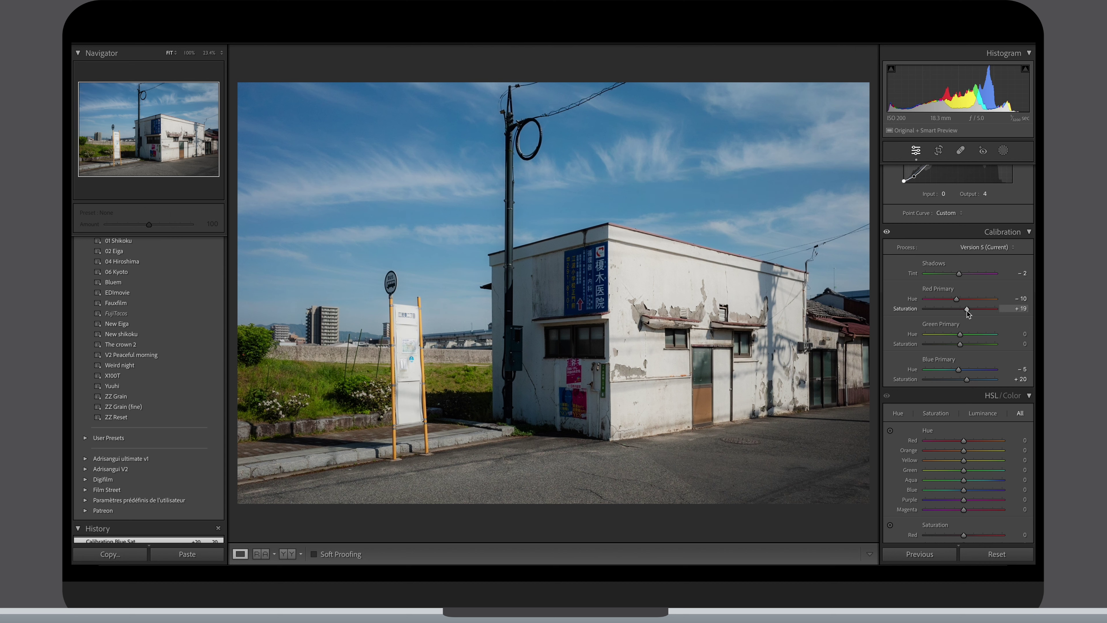
double_click(967, 309)
drag(961, 344, 939, 347)
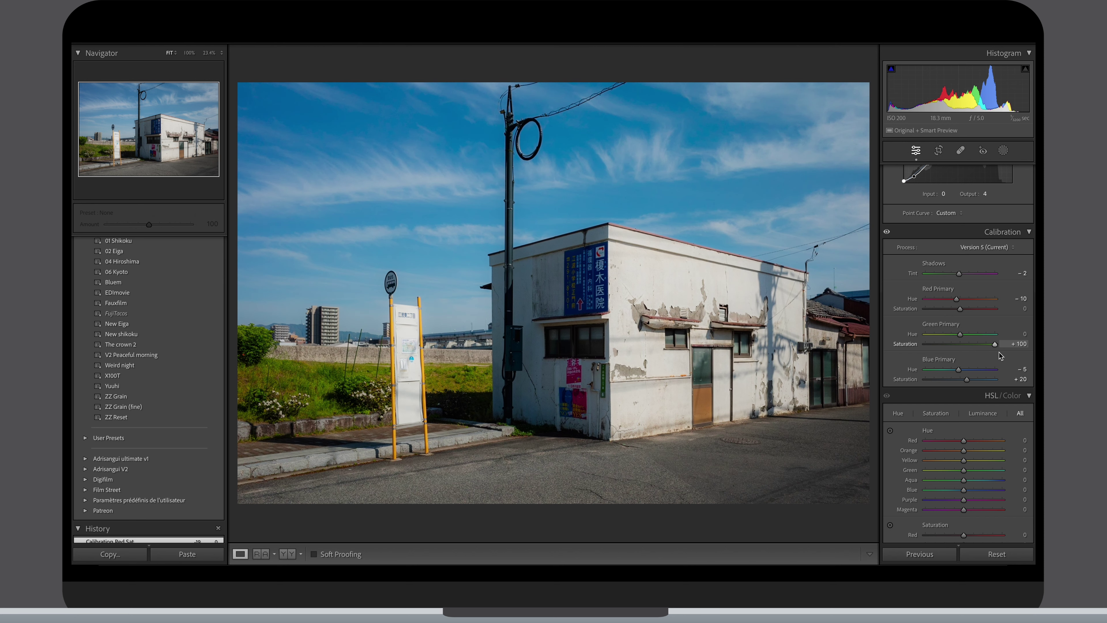
double_click(973, 350)
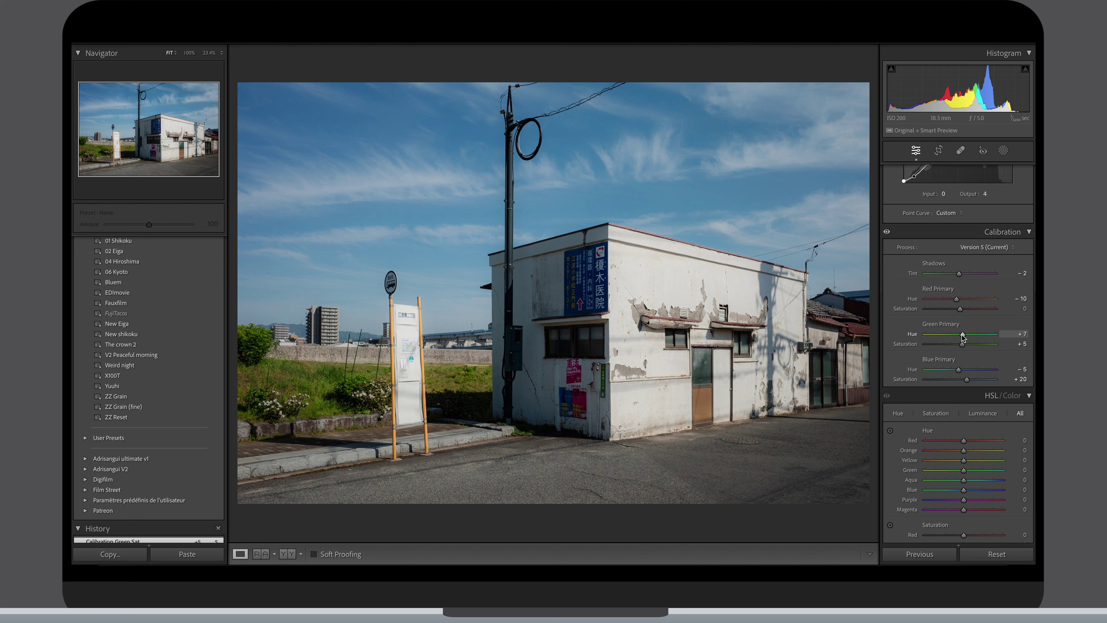
- Adjust the HSL Blue to Hue +5, Saturation -30, Luminance +15, and the Aqua to Saturation +20, Luminance +25
scroll(962, 339, down, 4)
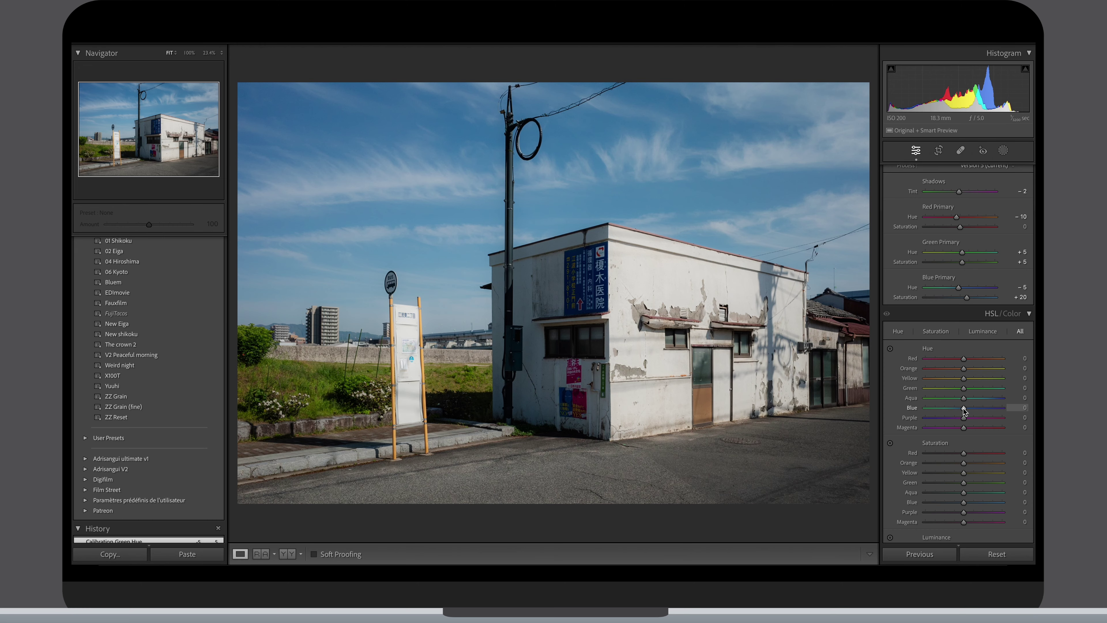
scroll(966, 431, down, 2)
mouse_move(965, 440)
mouse_down()
mouse_move(943, 439)
mouse_move(952, 443)
mouse_up()
scroll(959, 462, down, 1)
mouse_move(971, 490)
mouse_down()
mouse_move(997, 493)
mouse_move(978, 496)
mouse_up()
mouse_move(964, 387)
mouse_down()
mouse_move(904, 393)
mouse_move(972, 405)
mouse_up()
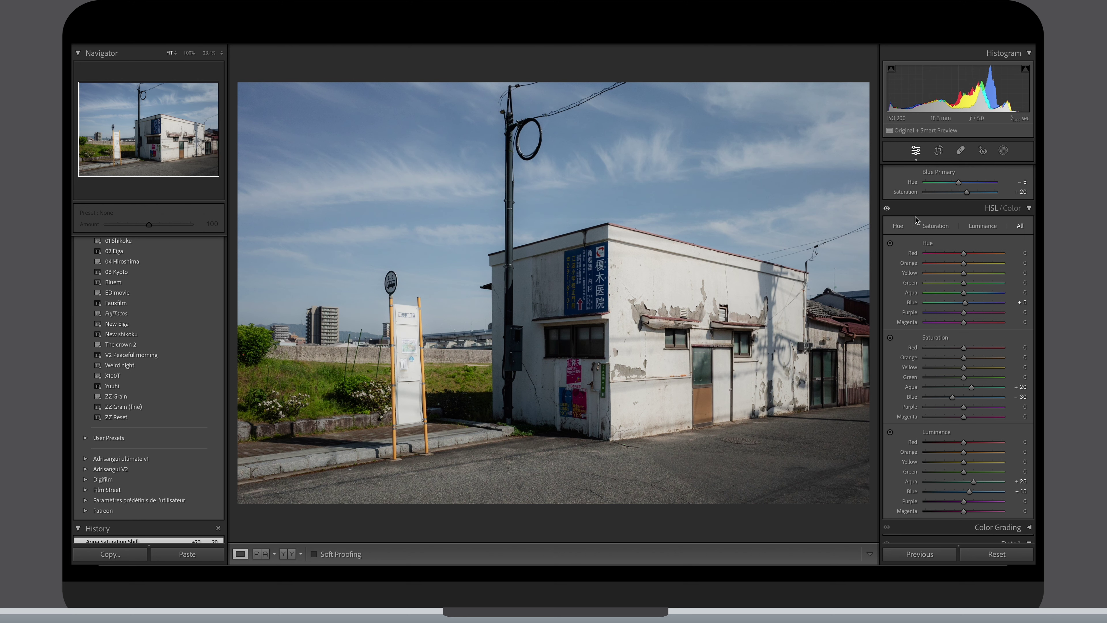
- Shift the HSL hues to Red +5, Orange +5, Yellow +30, Green +10 and Aqua -10
click(887, 210)
drag(965, 256, 959, 294)
scroll(961, 306, down, 2)
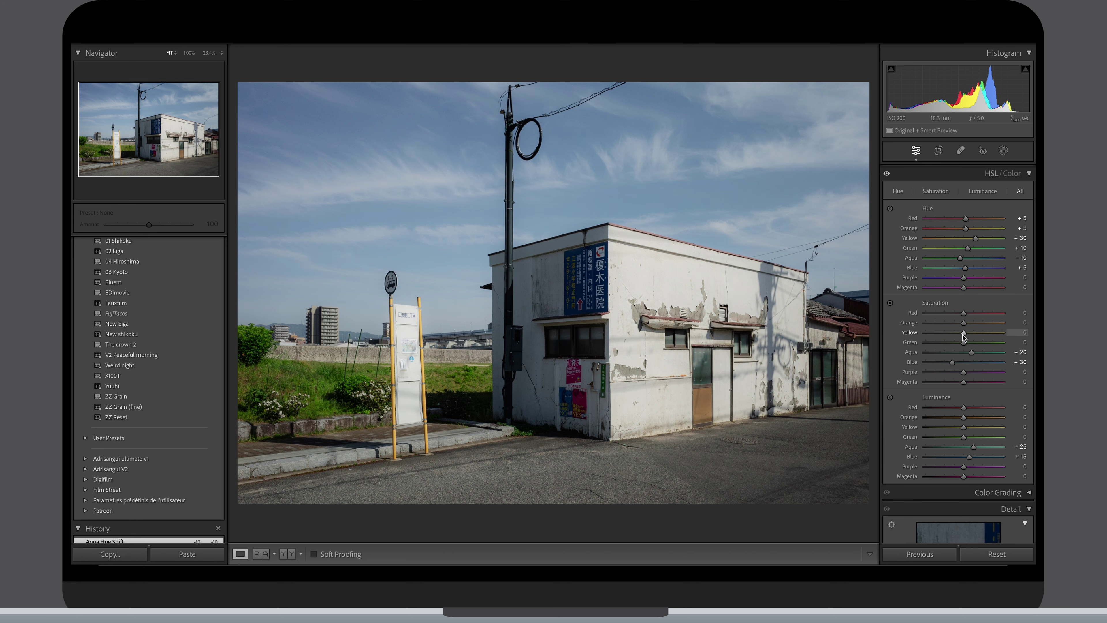
- Set the HSL saturation of Orange to +10 and of Purple and Magenta to -41, leaving Yellow at 0
mouse_move(963, 334)
mouse_down()
mouse_move(1012, 346)
mouse_move(974, 323)
mouse_move(968, 336)
mouse_up()
double_click(1001, 334)
drag(964, 372, 958, 372)
click(948, 372)
click(948, 382)
- Set the HSL luminance of Red, Yellow and Green to -10 and the Red saturation to +15
mouse_move(964, 417)
mouse_down()
mouse_move(987, 421)
mouse_move(953, 420)
mouse_move(975, 419)
mouse_move(960, 431)
mouse_up()
click(973, 426)
double_click(973, 418)
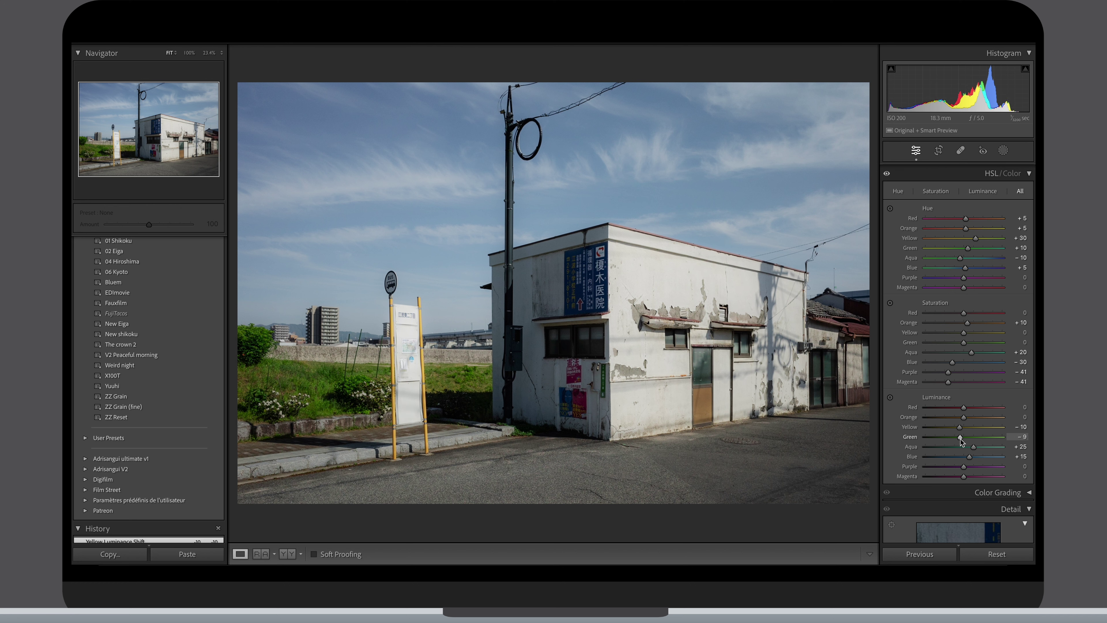
drag(961, 439, 961, 408)
drag(963, 313, 970, 316)
- Lower the HSL Purple luminance and set Texture to -10
scroll(963, 391, down, 1)
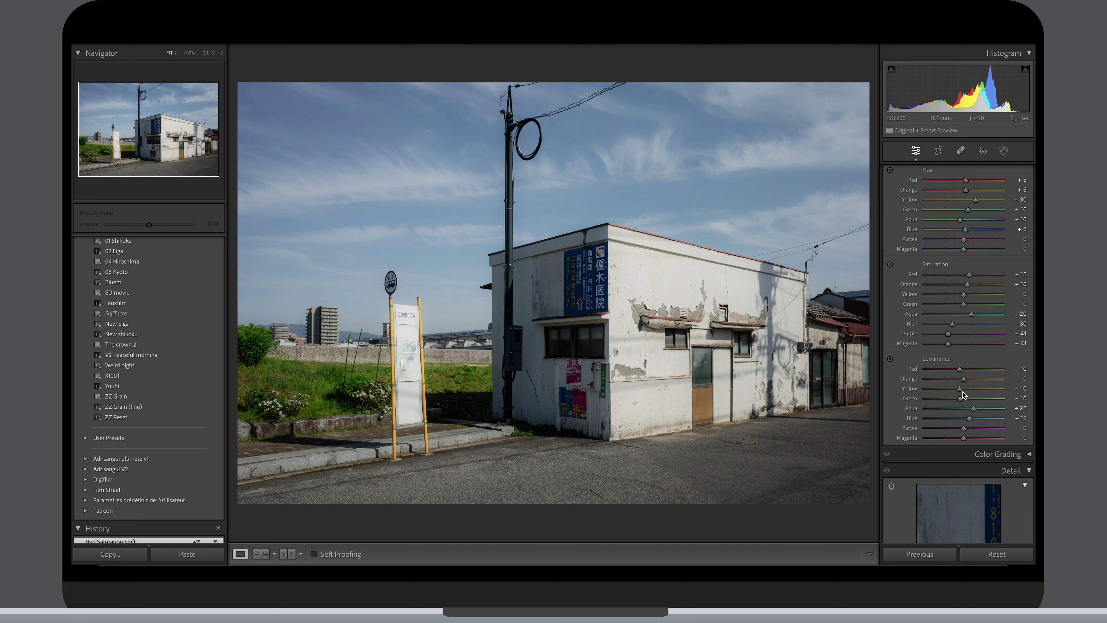
drag(964, 428, 948, 428)
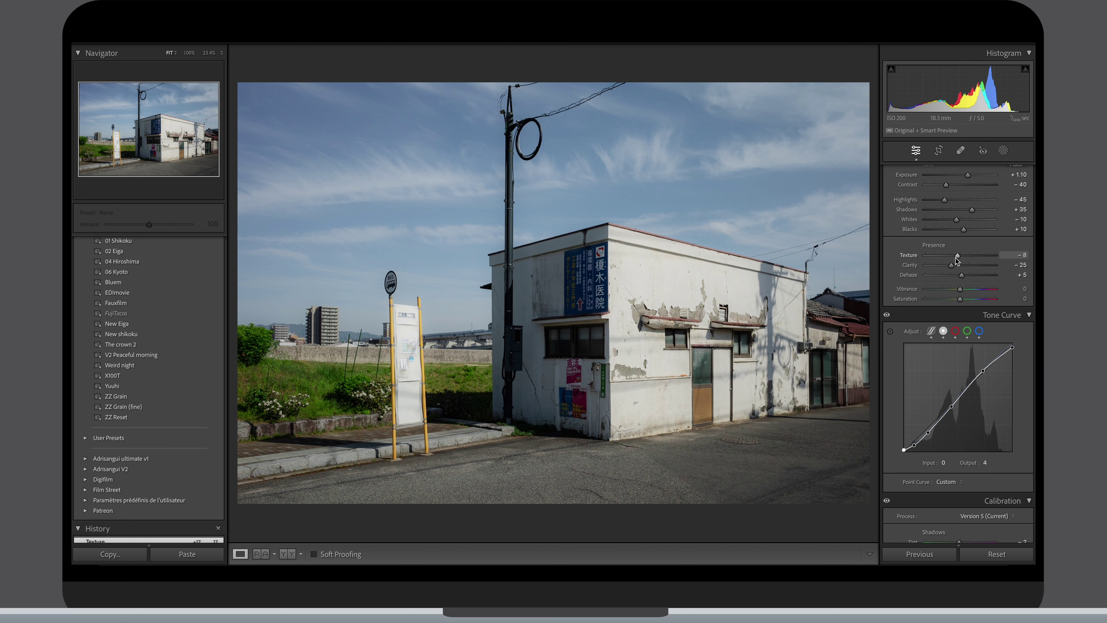
drag(956, 260, 957, 261)
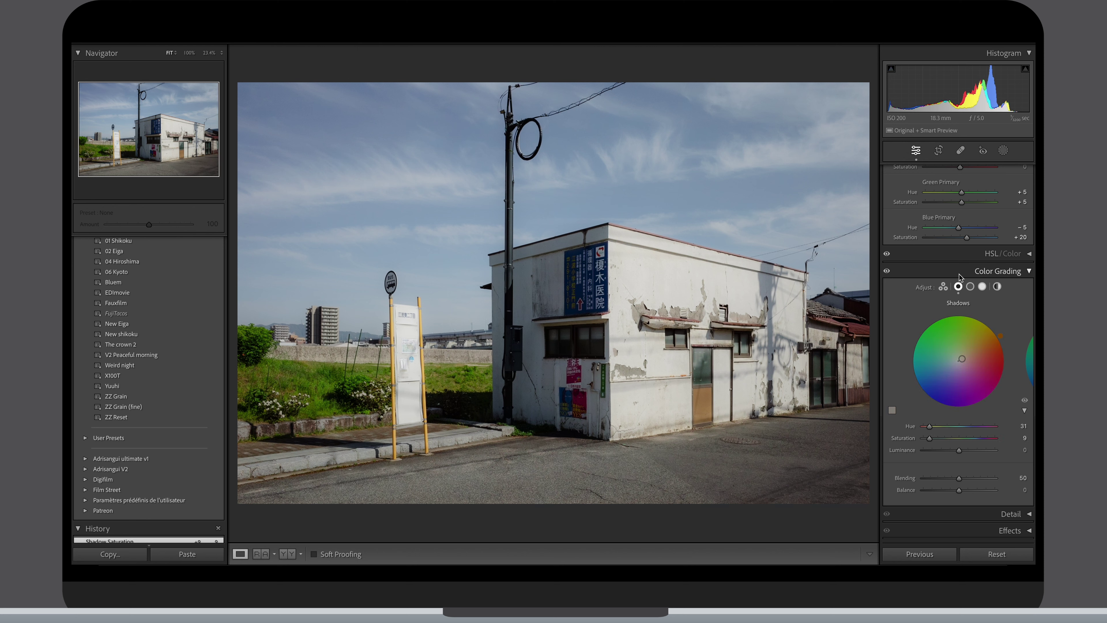
- Grade the midtones with Hue 59 and Saturation about 11, and the highlights with Hue 176 and Saturation 8
click(971, 286)
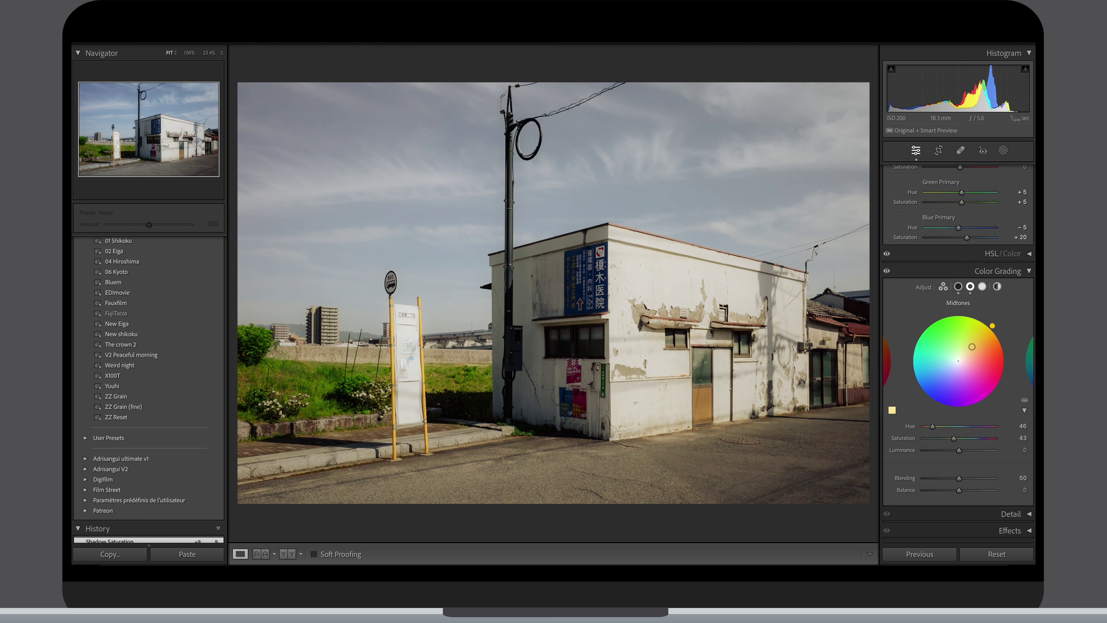
drag(972, 347, 982, 323)
drag(995, 438, 930, 448)
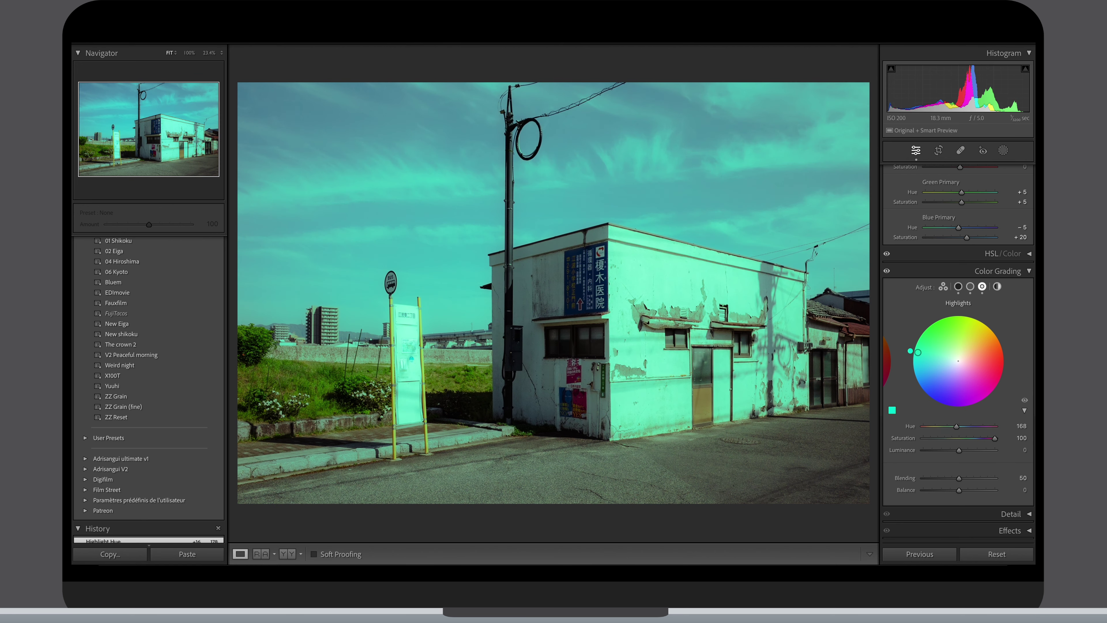
drag(913, 352, 910, 358)
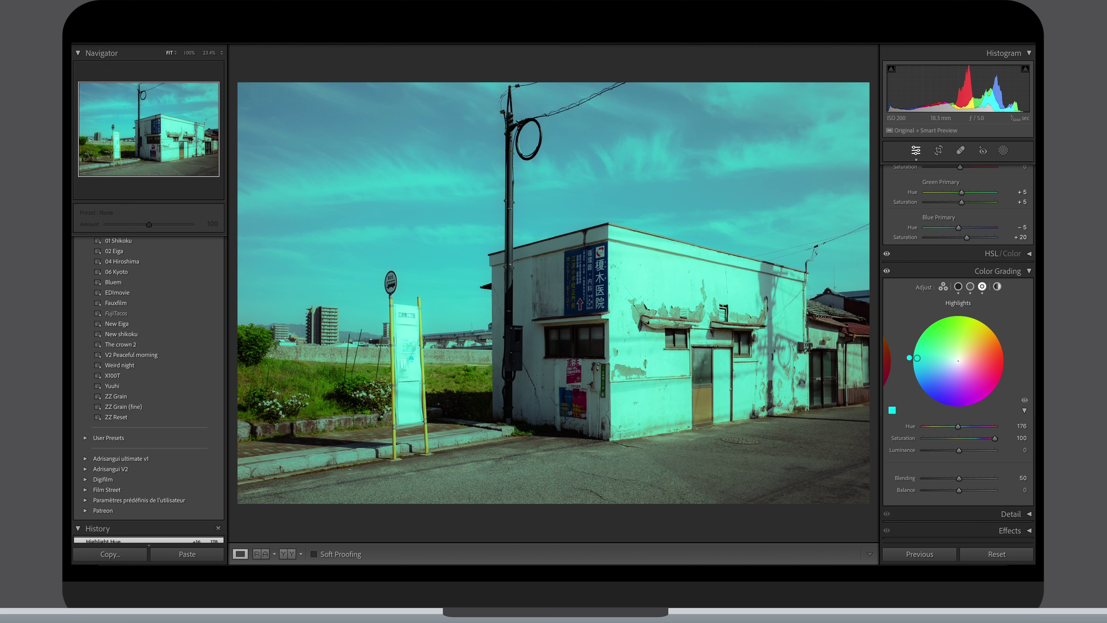
drag(995, 438, 930, 445)
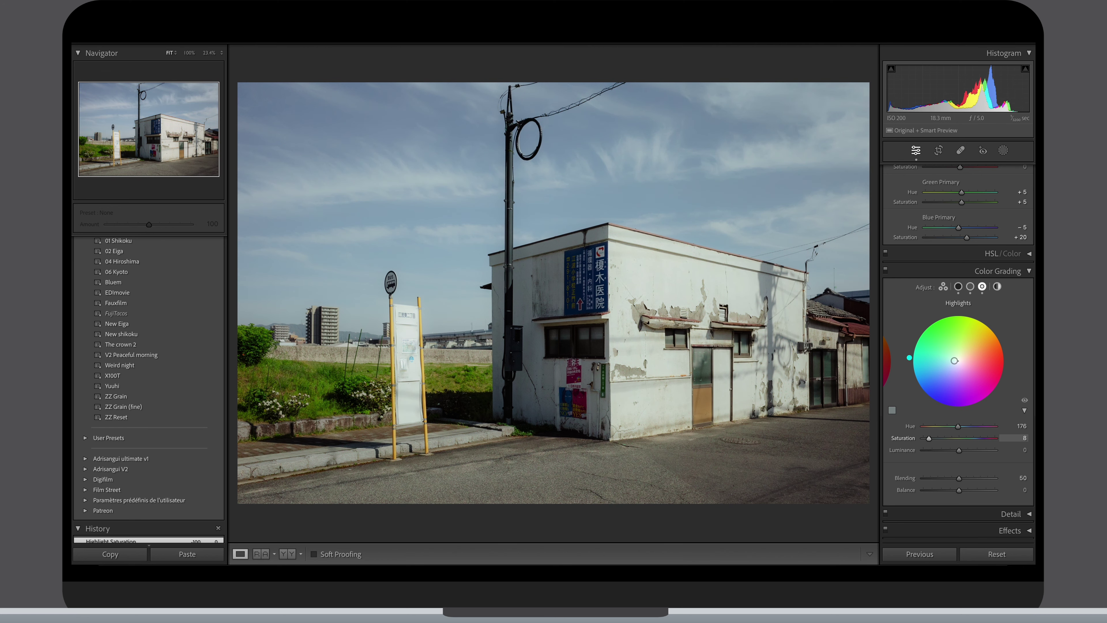
- Apply a Global colour grade of Hue 60 and Saturation 5, and try a slight Luminance change in the shadows
drag(1008, 403, 985, 363)
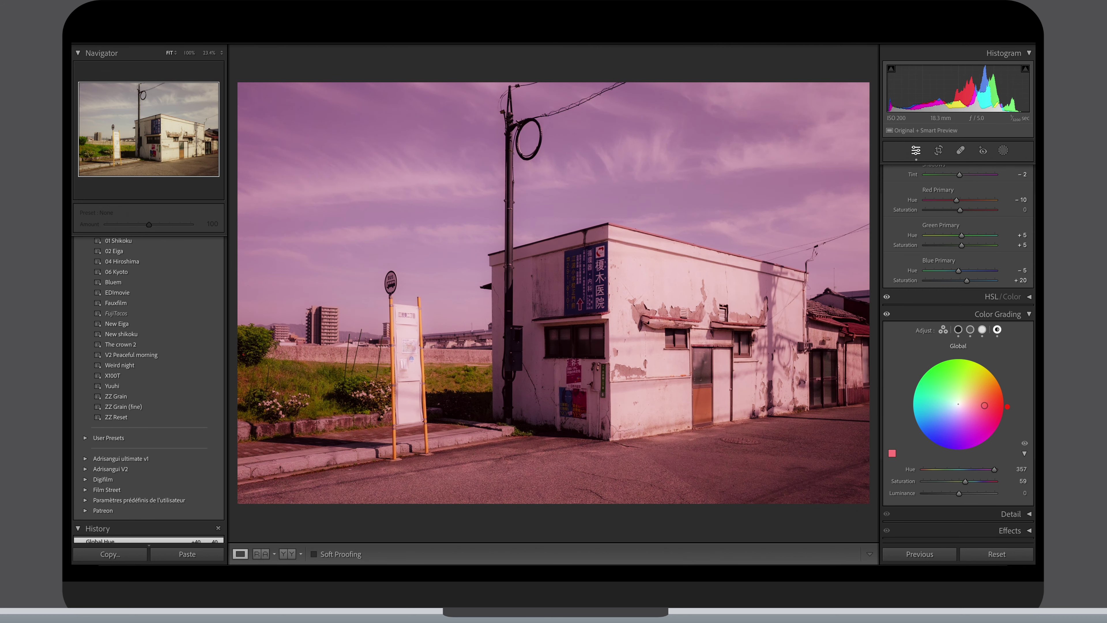
drag(966, 481, 928, 482)
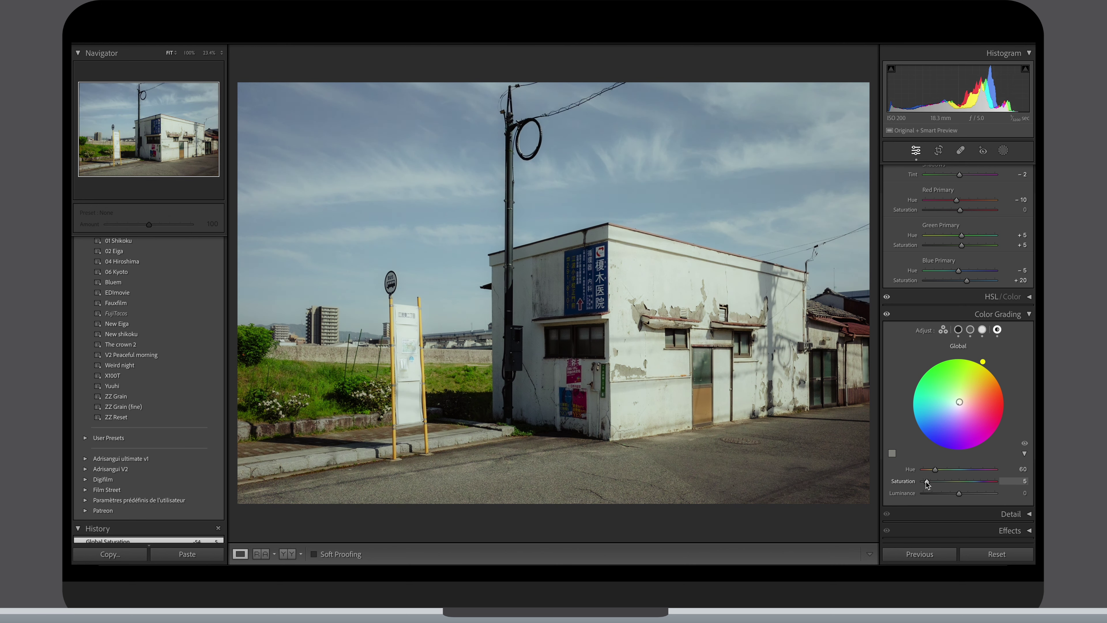
click(958, 330)
drag(959, 451, 960, 456)
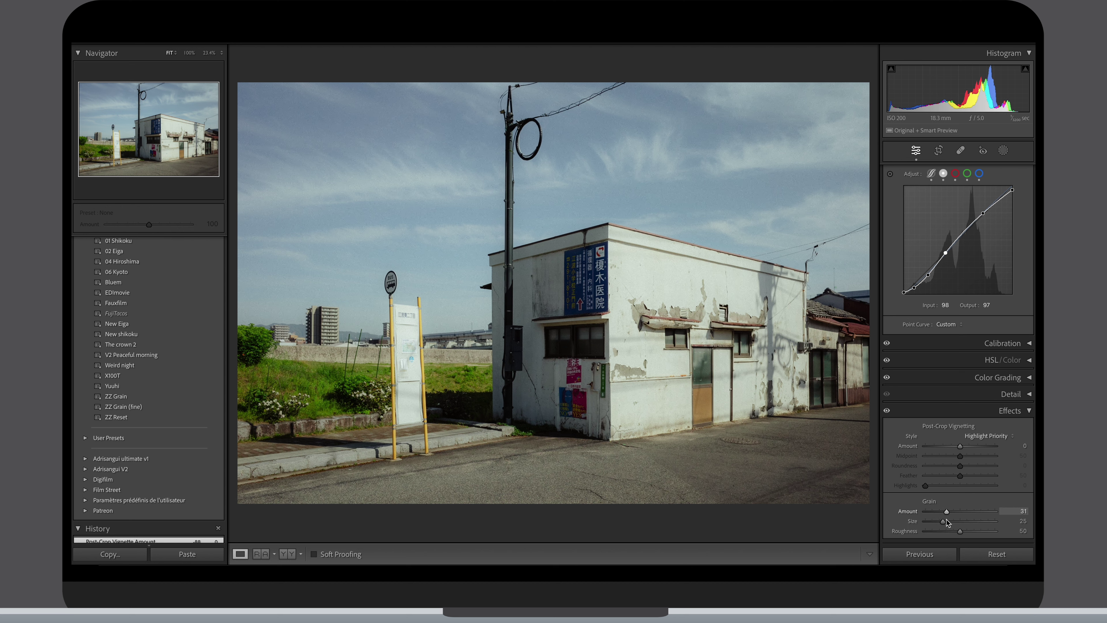
- Set the film grain to Amount 25, Size 40 and Roughness 60, and inspect it up close
drag(946, 512, 963, 530)
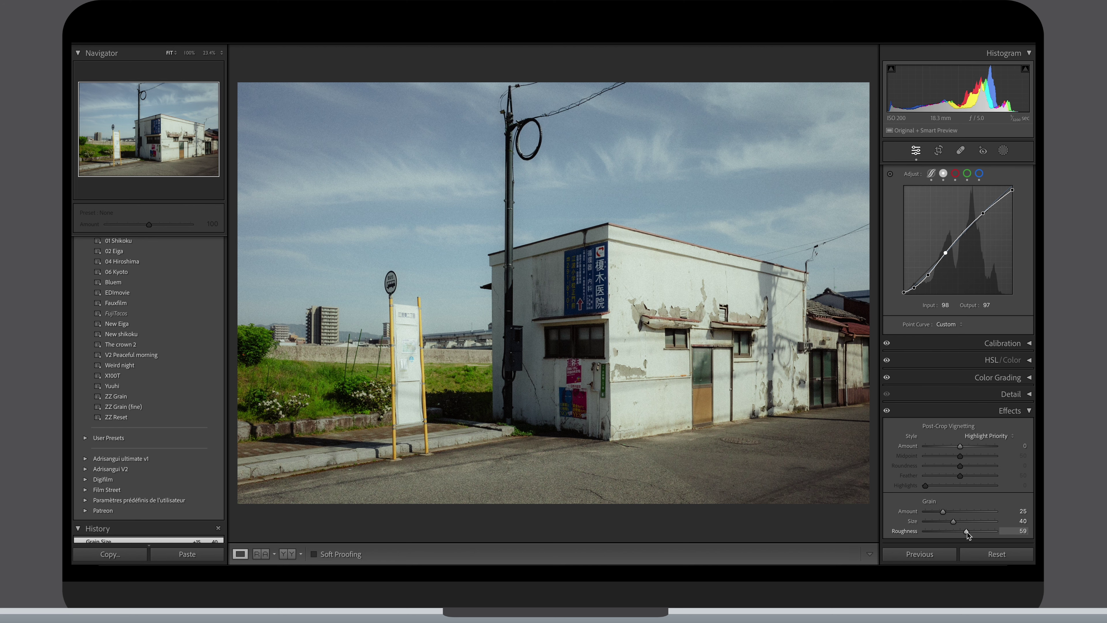
drag(967, 532, 969, 532)
click(667, 281)
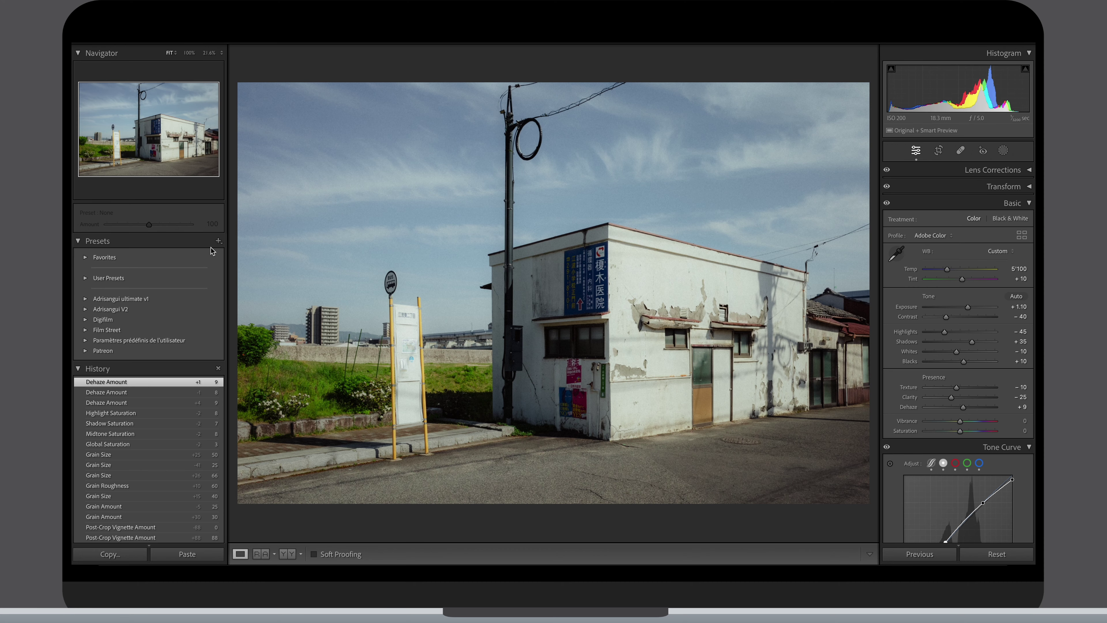
- Save the look as preset Patreon May 2023 in the Patreon group, without White Balance or Exposure, and compare before and after
click(218, 241)
click(247, 249)
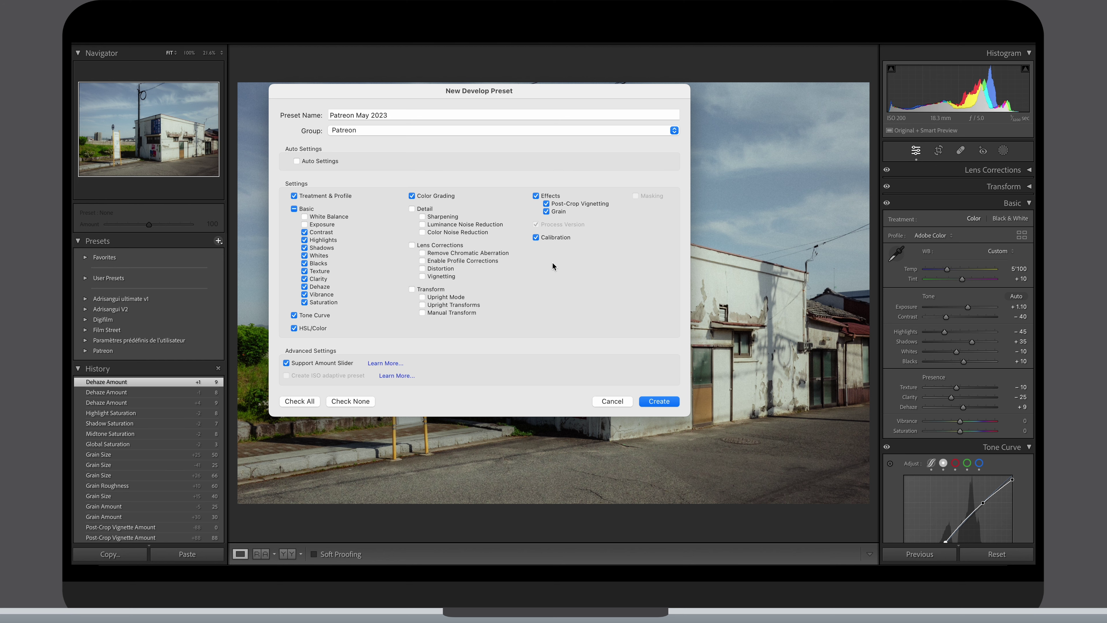
click(644, 403)
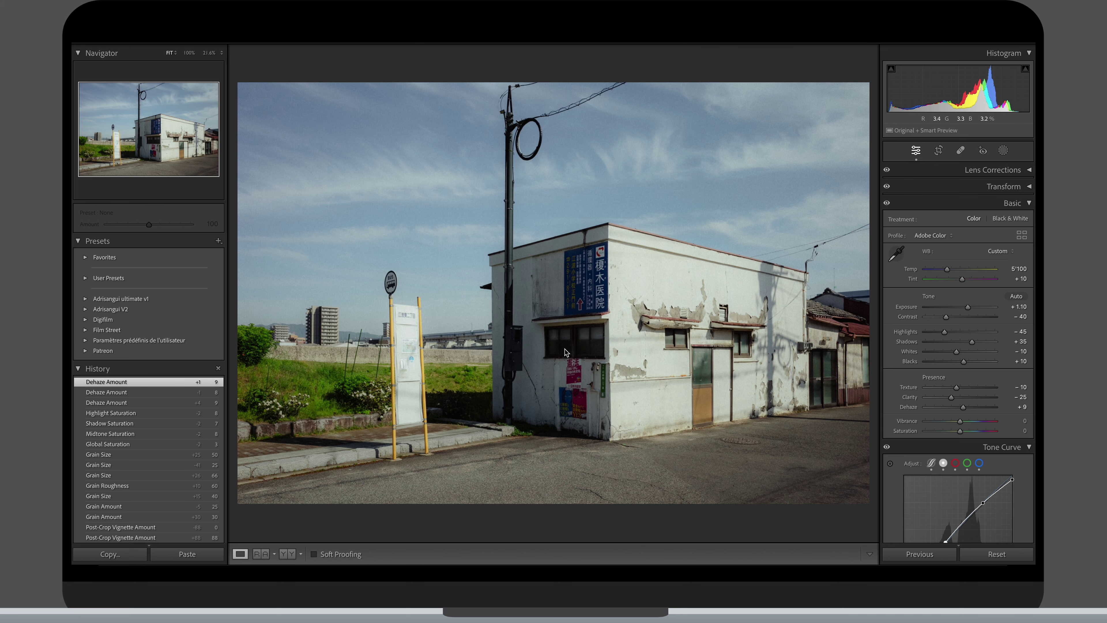
key(y)
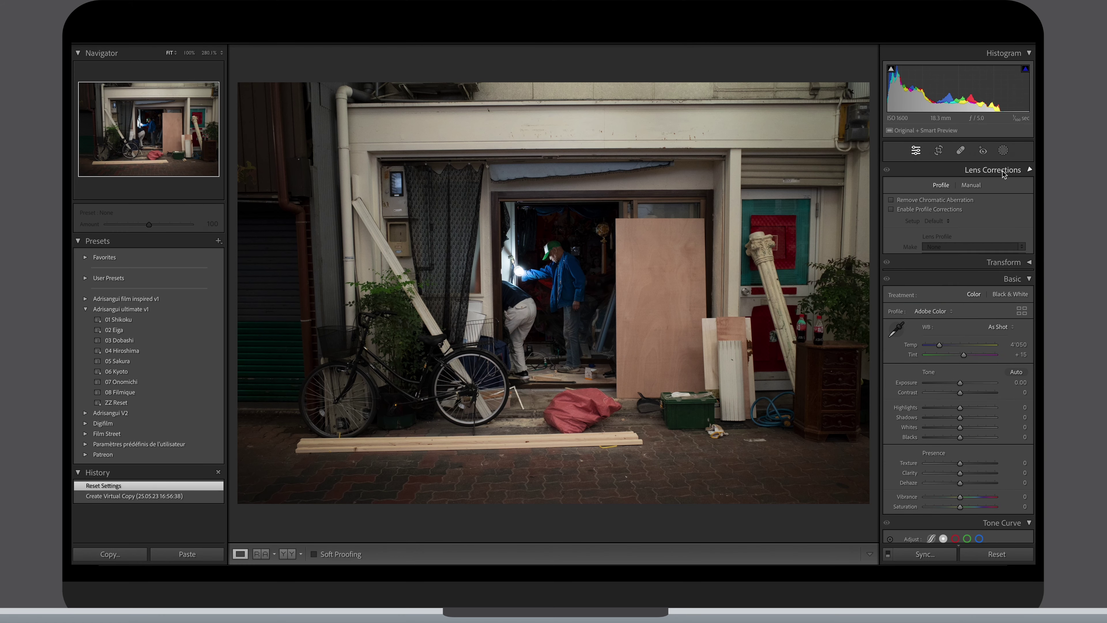
- Enable chromatic aberration removal and profile corrections on the bicycle shopfront photo, and apply Auto Upright with Aspect +5 and Vertical -5
click(955, 200)
click(955, 209)
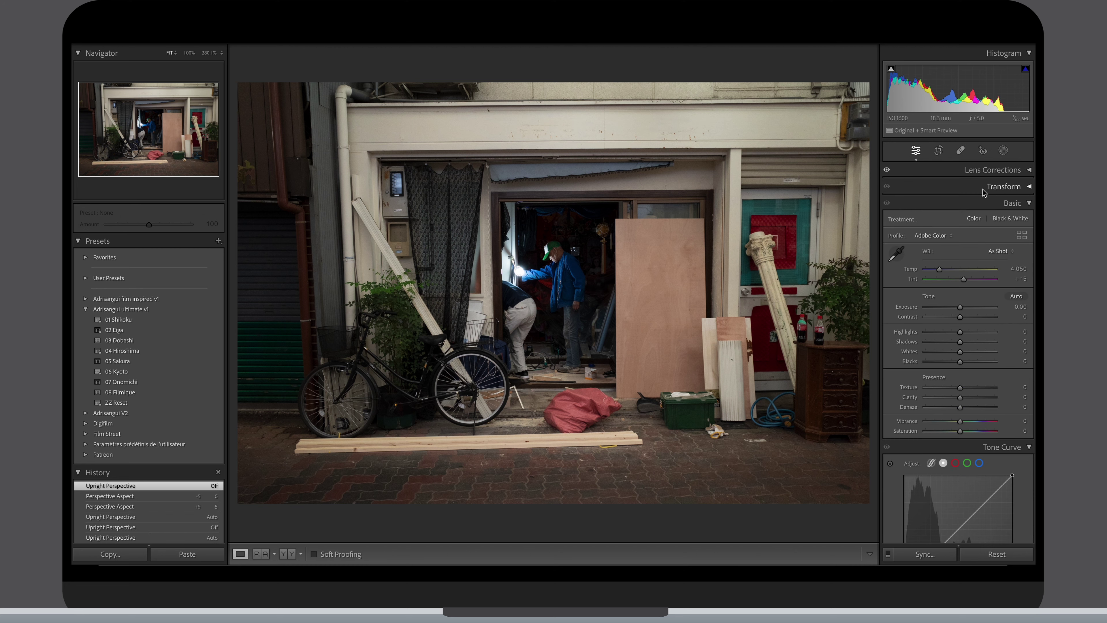
click(967, 191)
click(958, 218)
drag(960, 287, 964, 290)
drag(961, 258, 960, 262)
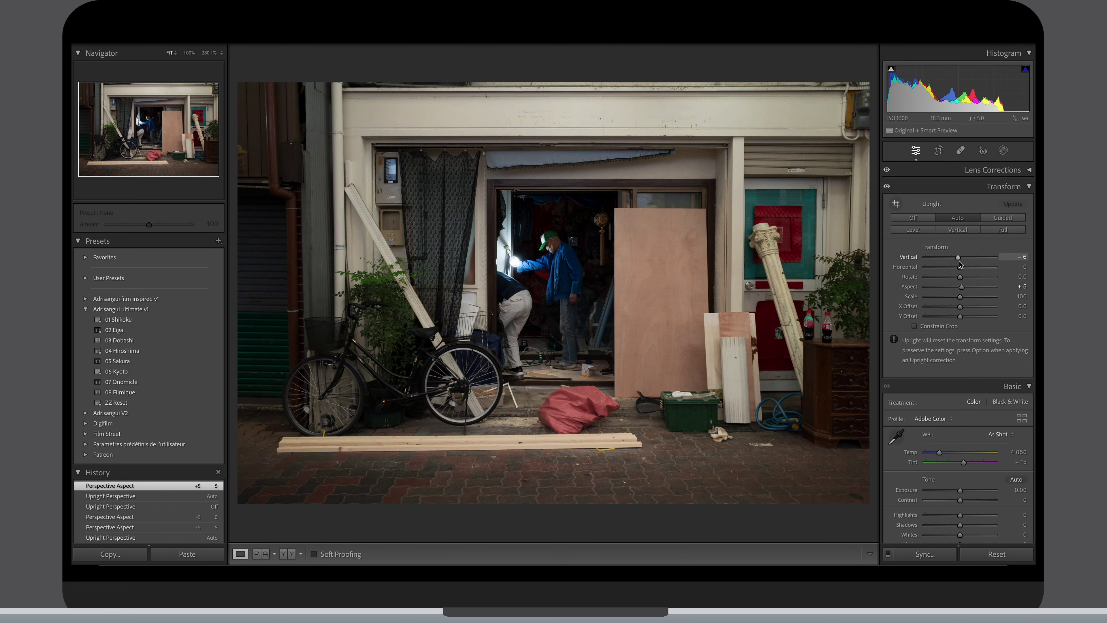
click(998, 188)
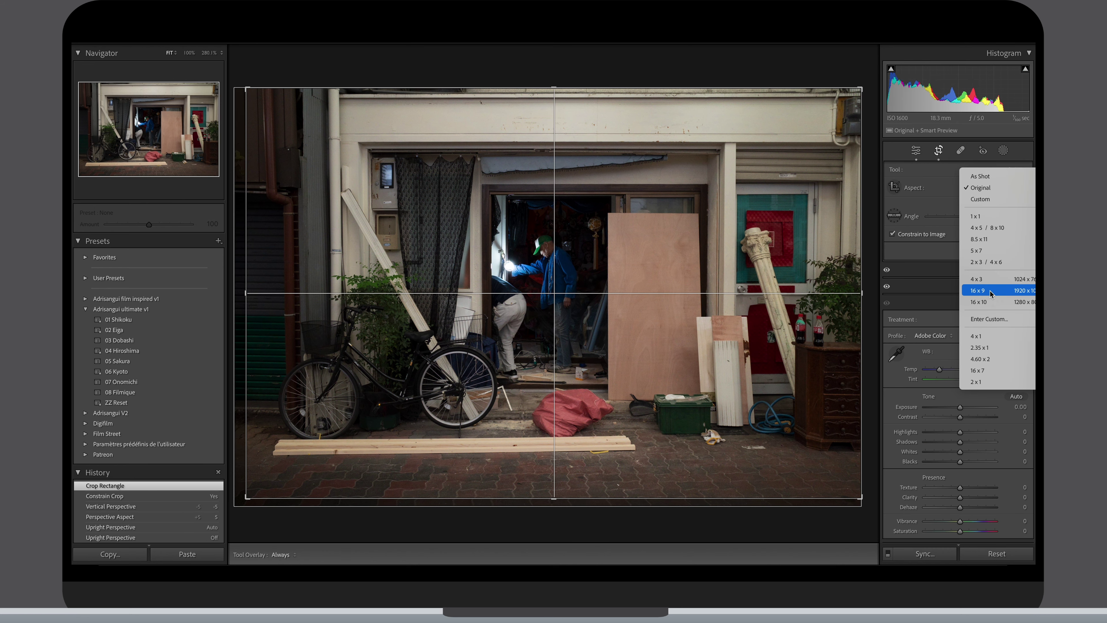
- Crop the shopfront photo to a 16 x 9 aspect ratio and reposition the image within the frame
click(996, 295)
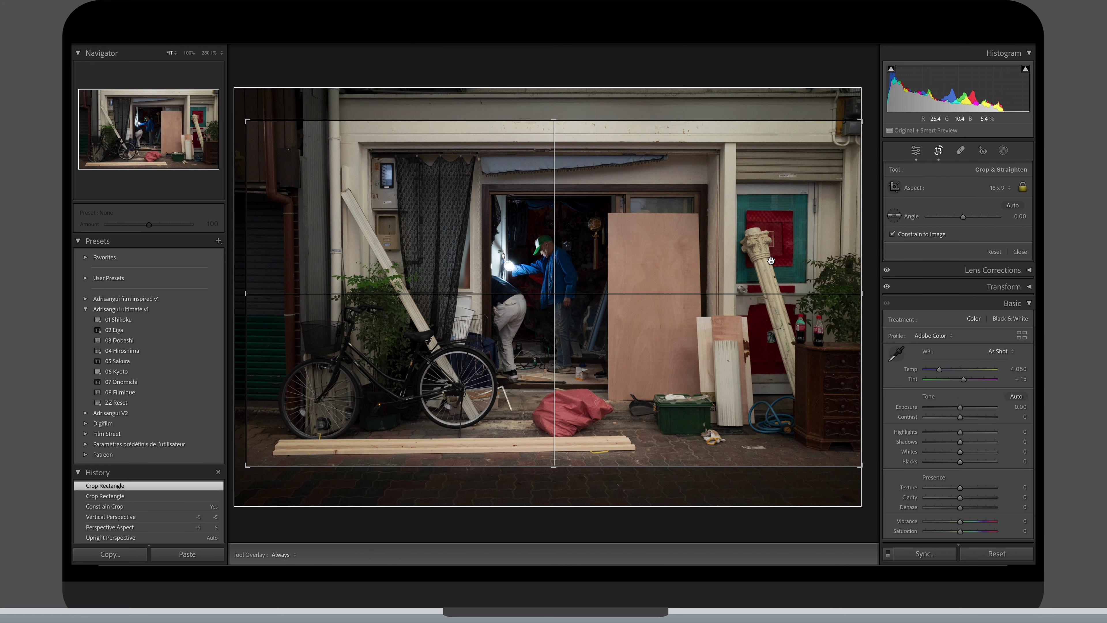
drag(580, 397, 580, 395)
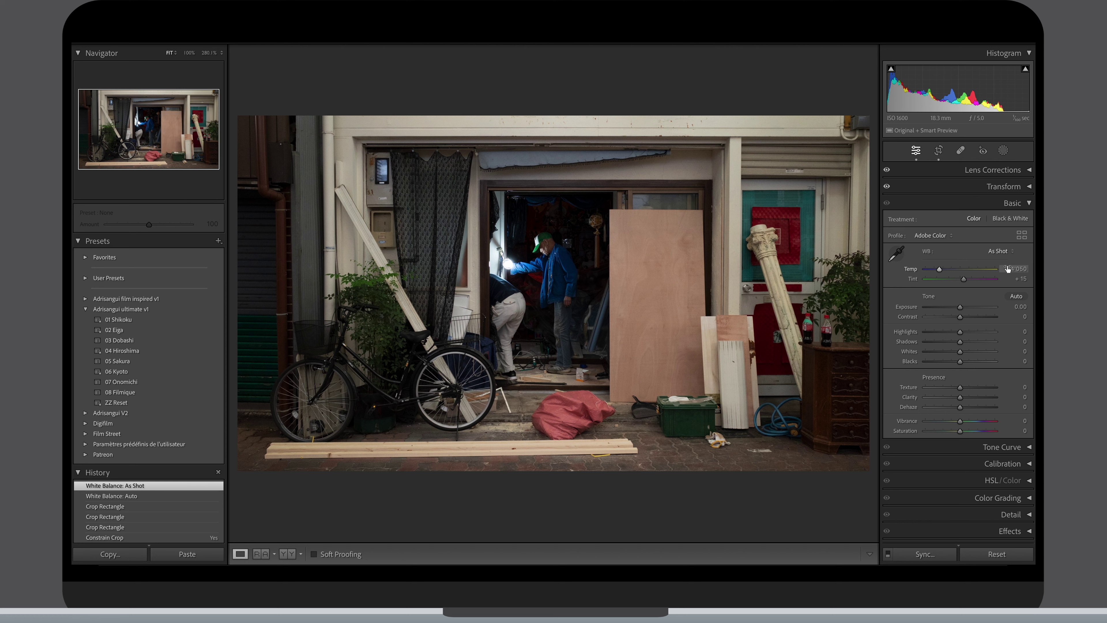
- Set the Exposure to -0.40 and apply the 01 Shikoku preset from the Adrisangui ultimate v1 group
drag(1012, 307, 1002, 307)
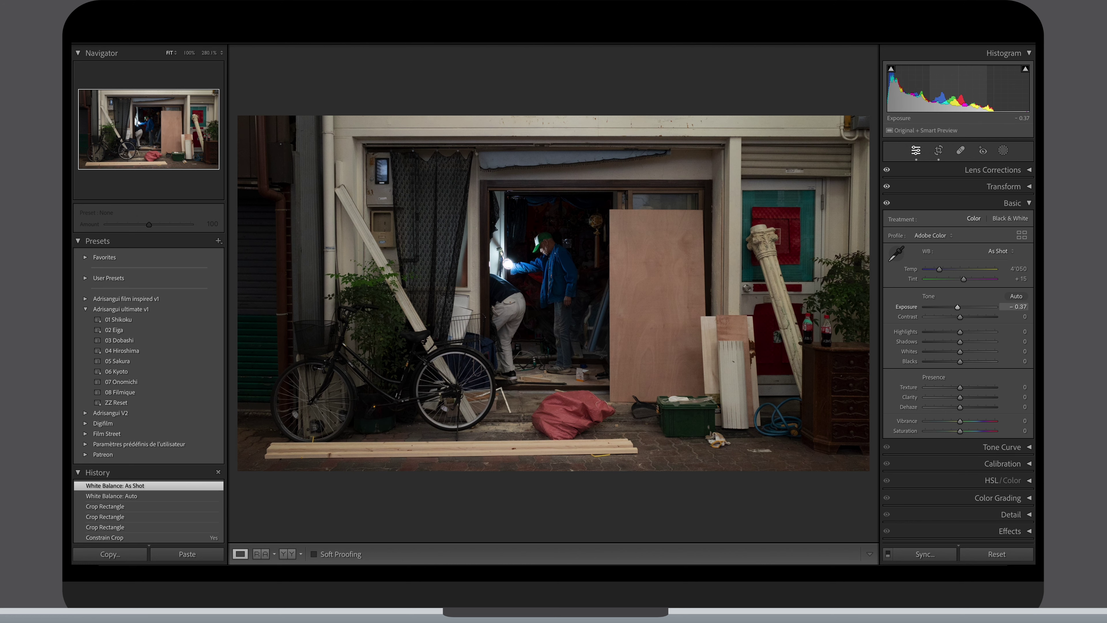
drag(1014, 307, 1013, 306)
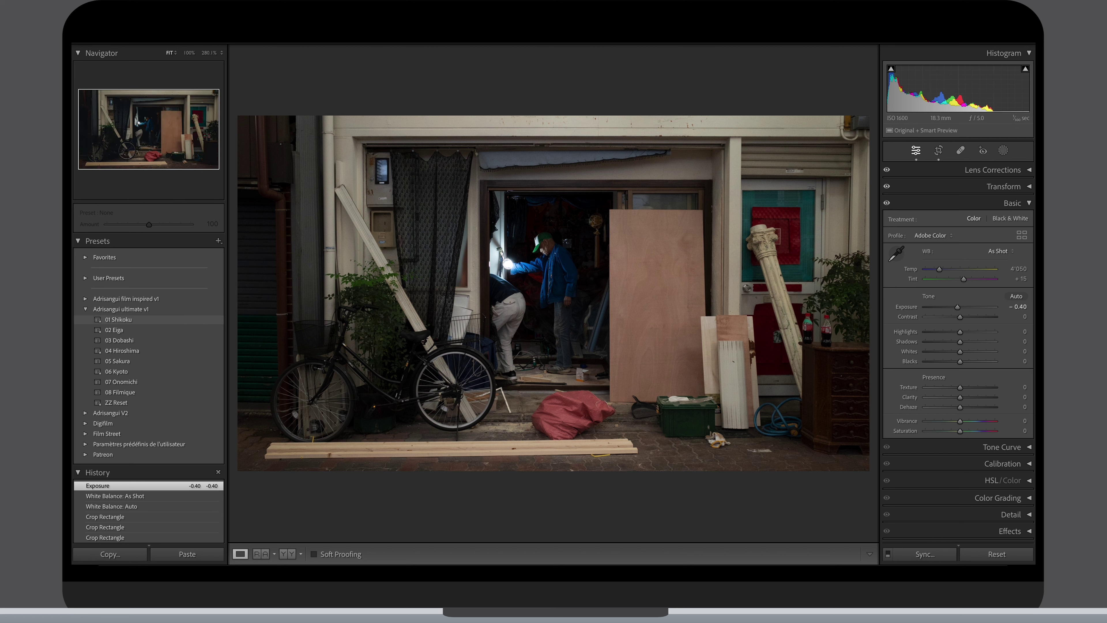
click(118, 320)
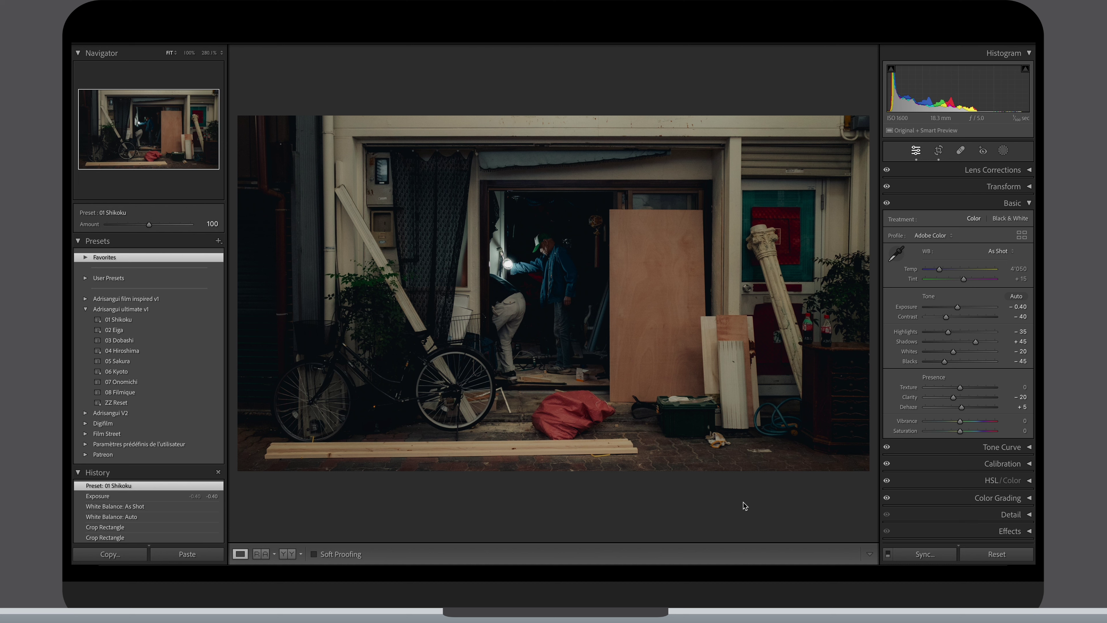
- Set the Exposure to -0.30
click(1007, 307)
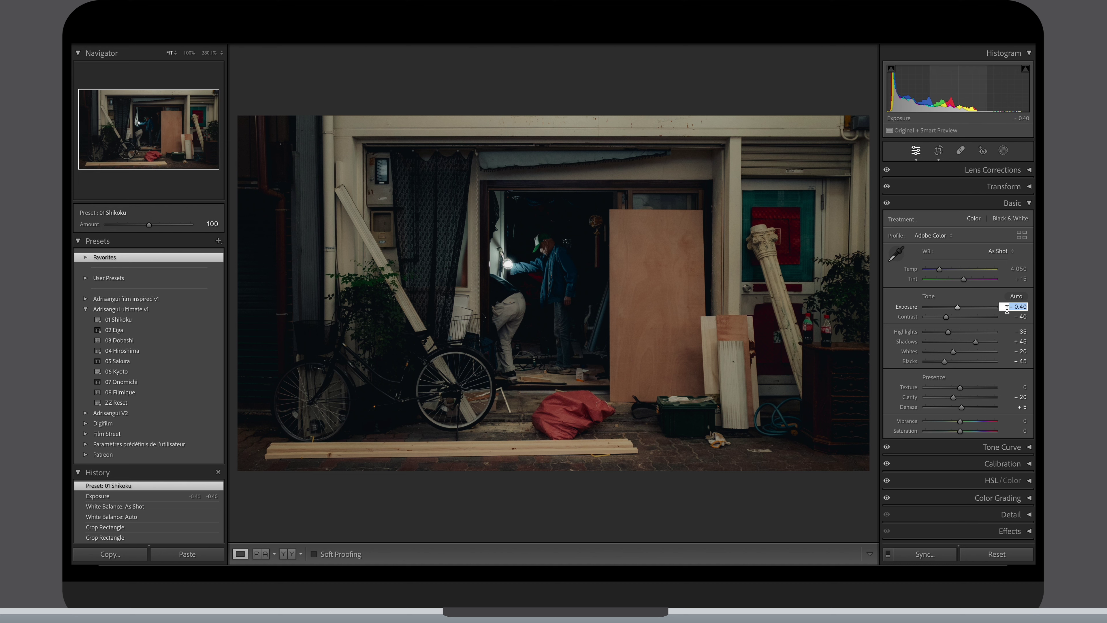
key(Up)
key(Return)
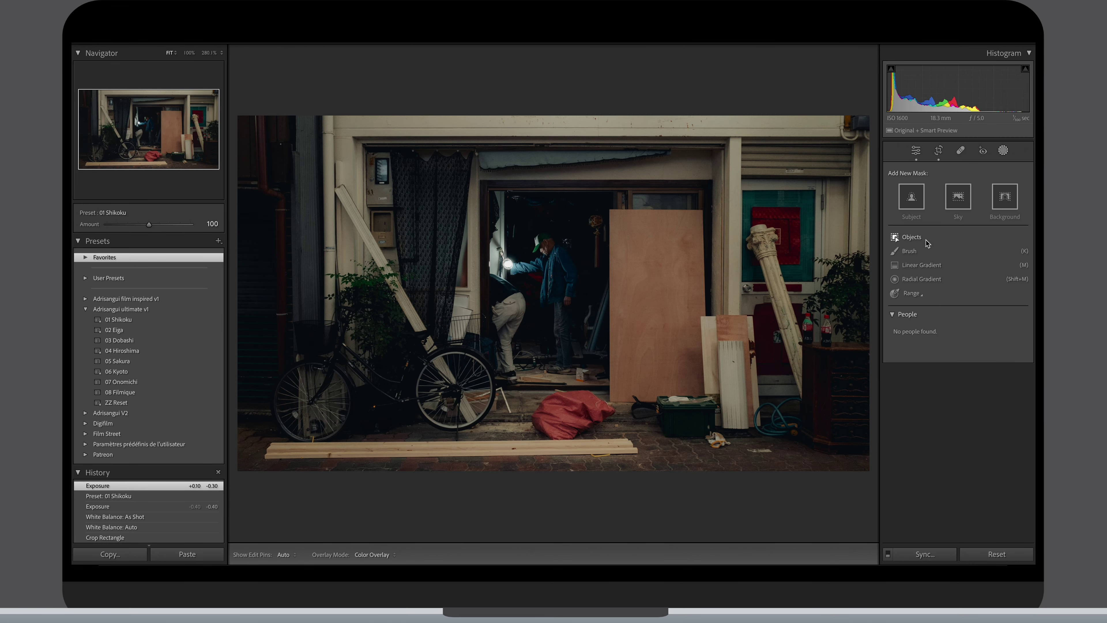
- Add a circular radial gradient mask centred on the bright lamp in the doorway, with Feather 100
click(920, 279)
drag(508, 263, 627, 381)
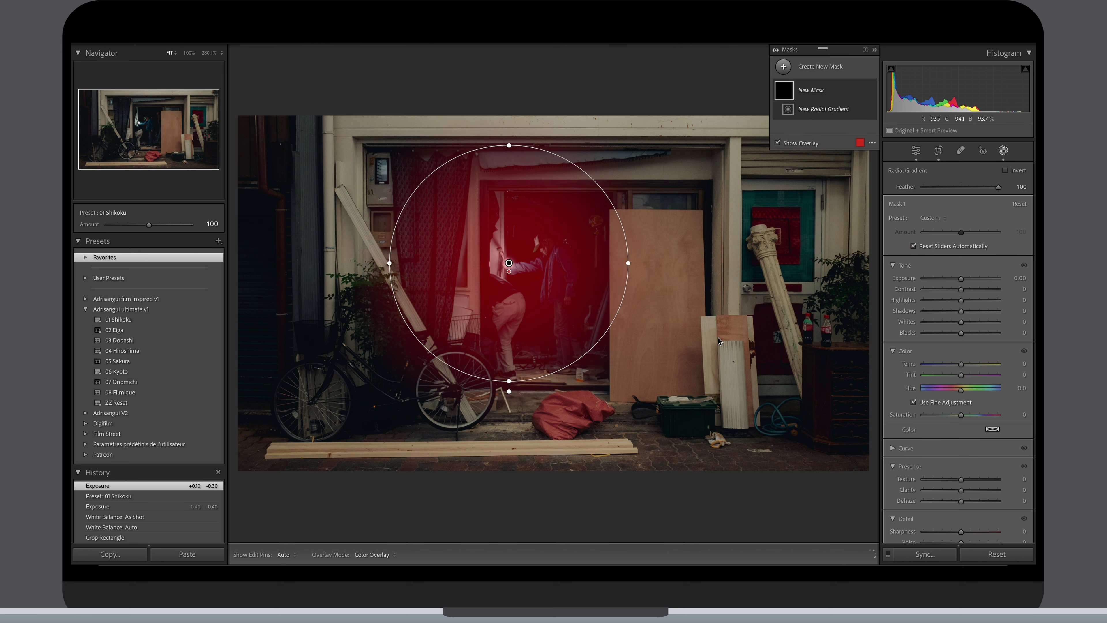
mouse_move(999, 186)
mouse_down()
mouse_move(964, 189)
mouse_move(999, 187)
mouse_up()
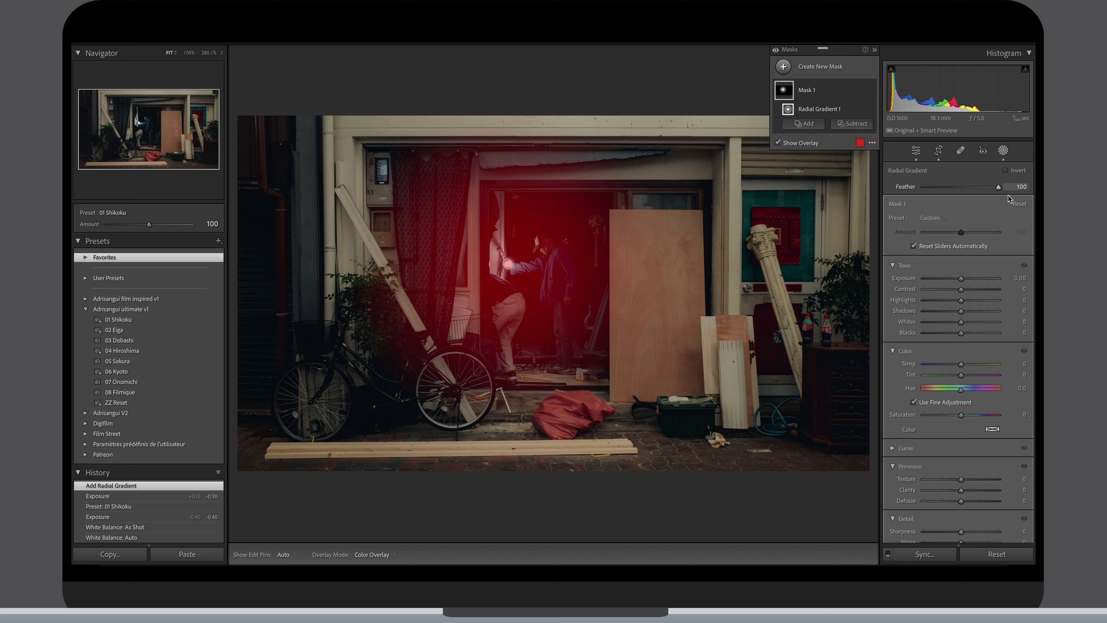
- Set the radial mask's Exposure to 0.80 and its Shadows to 10
click(1017, 278)
text(0.1)
key(Return)
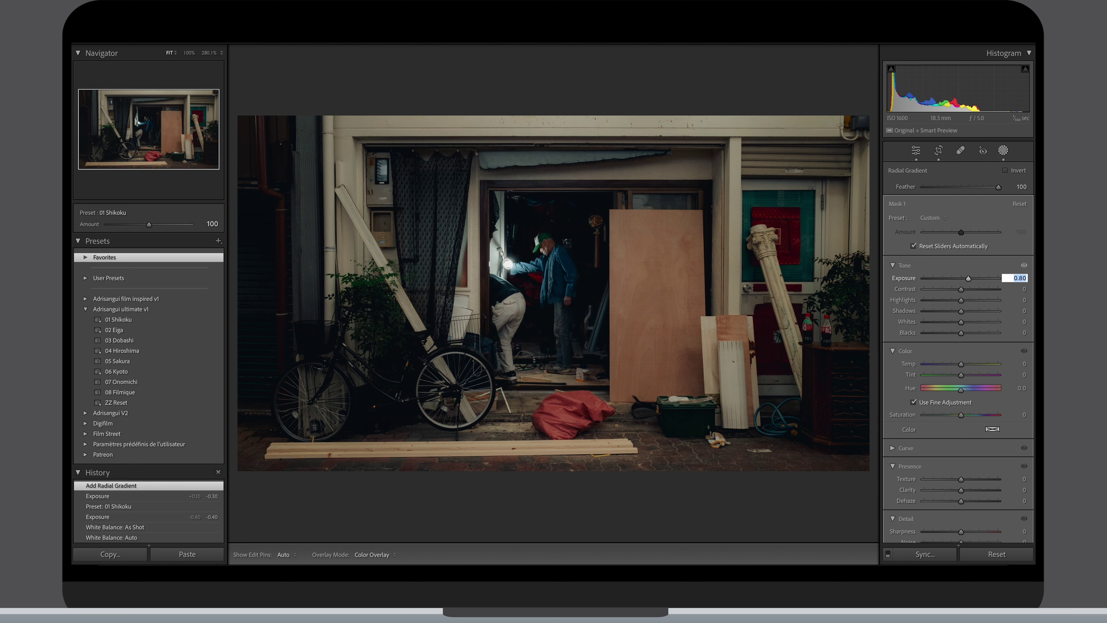
click(1023, 300)
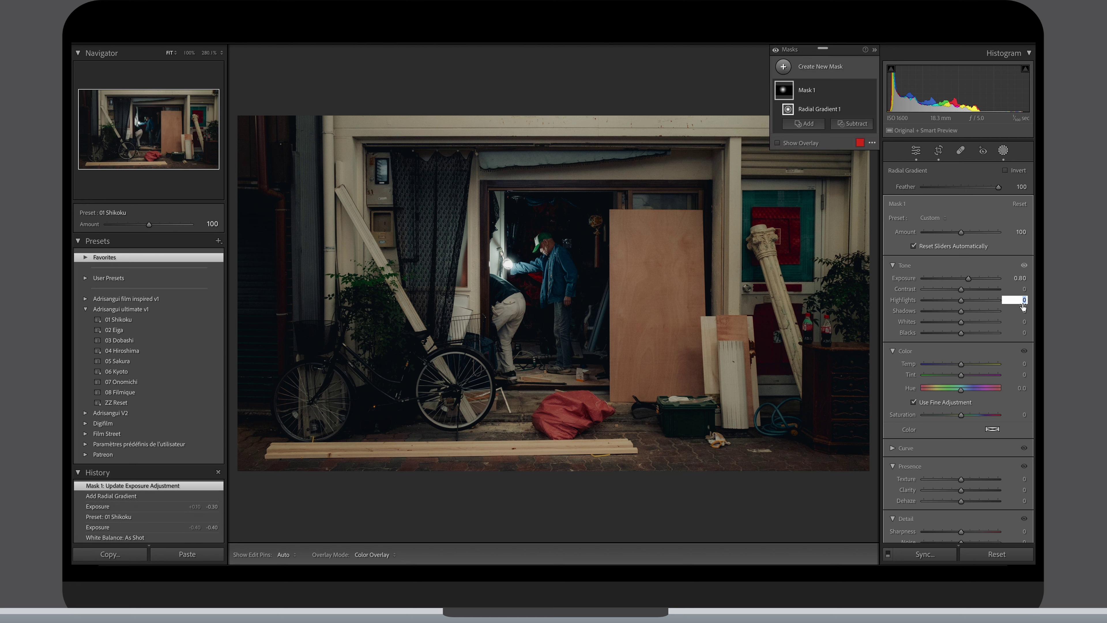
click(1025, 310)
text(10)
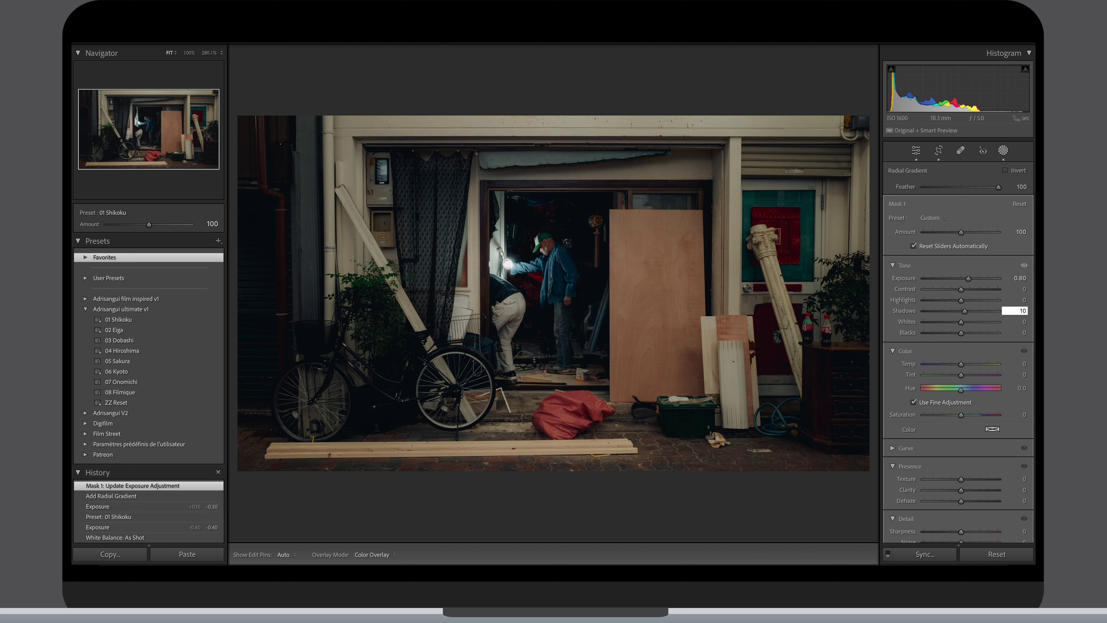
- Set the radial mask's Whites to 10
key(Return)
text(10)
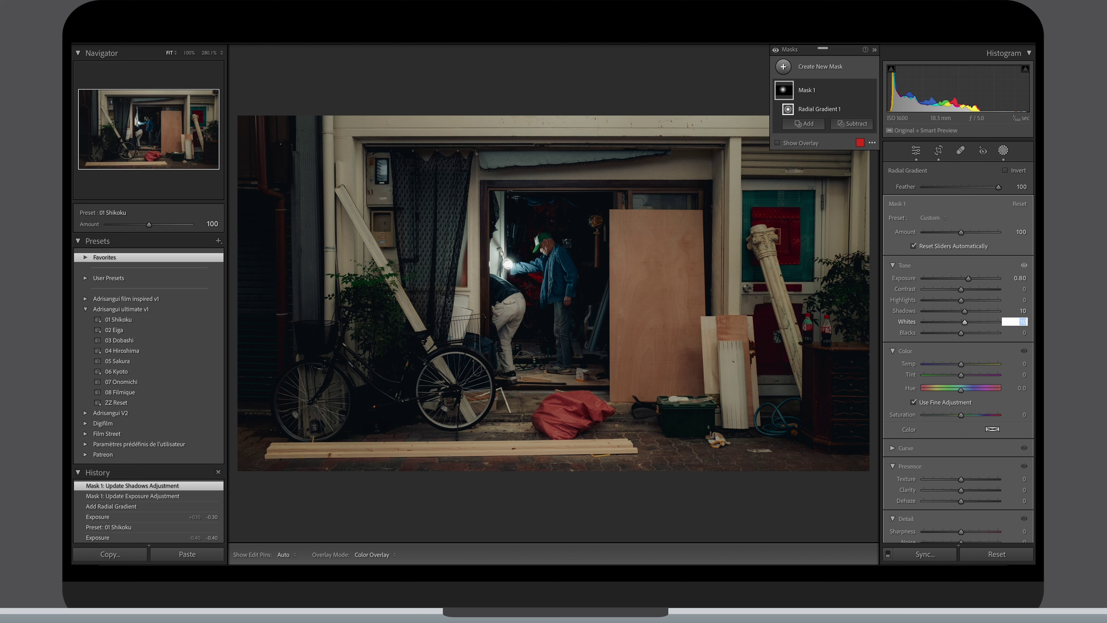
key(Return)
- Set the radial mask's Clarity to -10 and its Dehaze to -10
scroll(1024, 475, down, 1)
click(1024, 474)
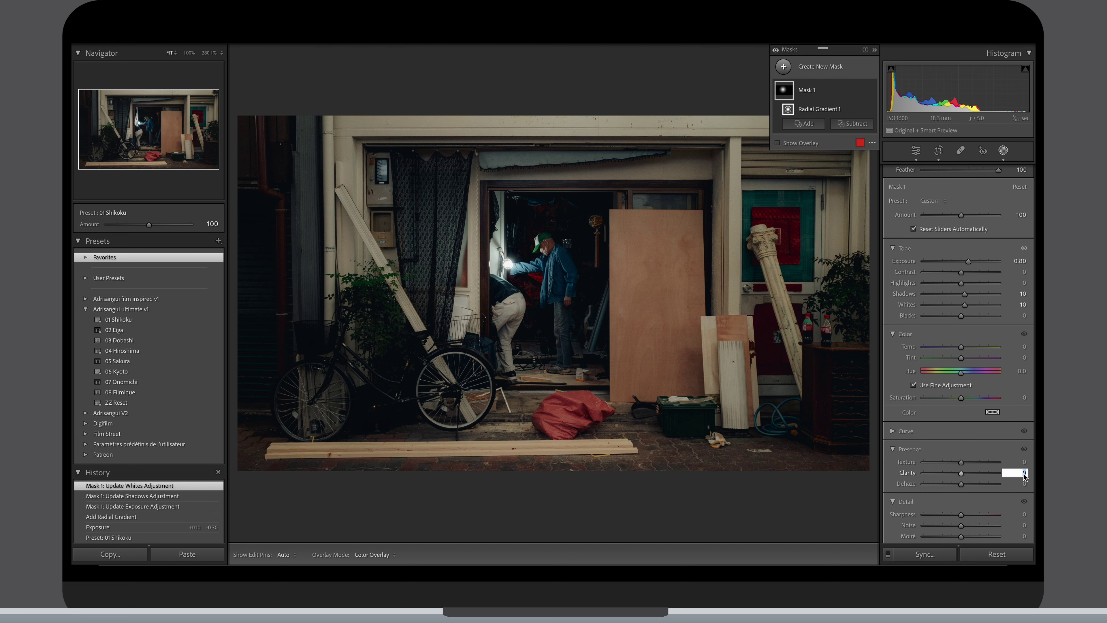
text(-10)
key(Return)
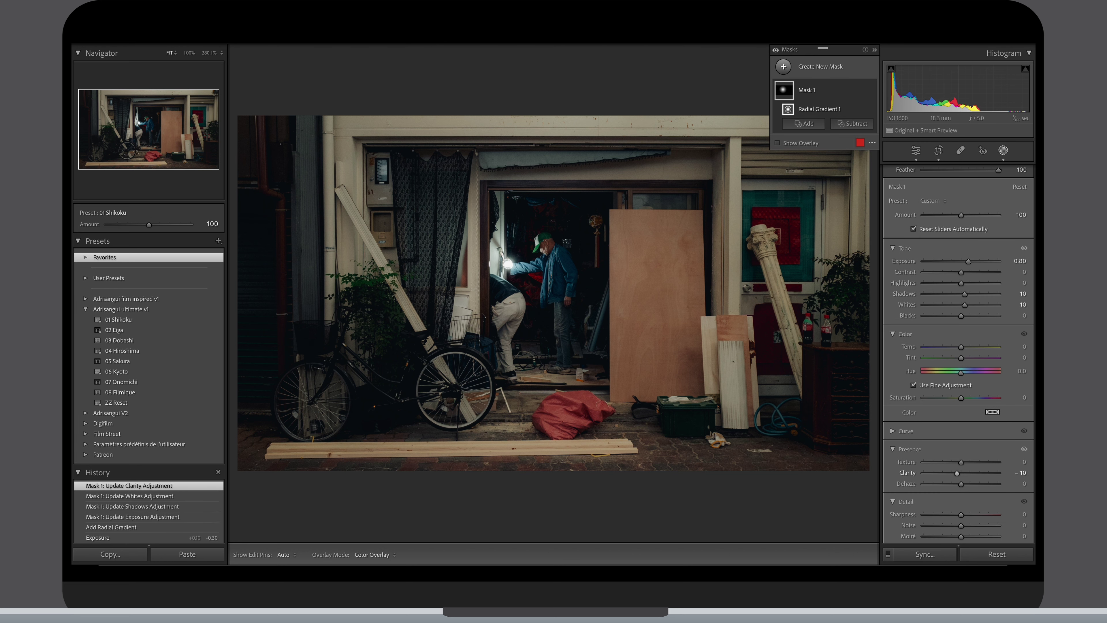
click(1019, 484)
text(-1)
key(Return)
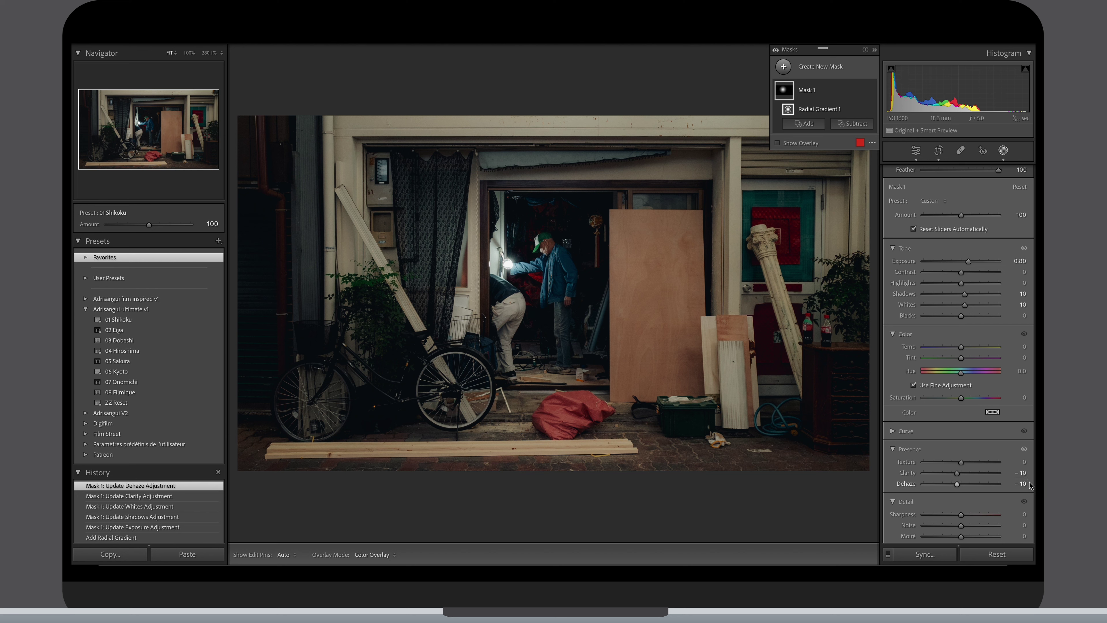
- Subtract two linear gradients from the lamp's radial mask, one along the doorway's upper edge and one along its left edge
click(871, 90)
click(853, 124)
click(872, 245)
drag(519, 178, 519, 195)
click(853, 138)
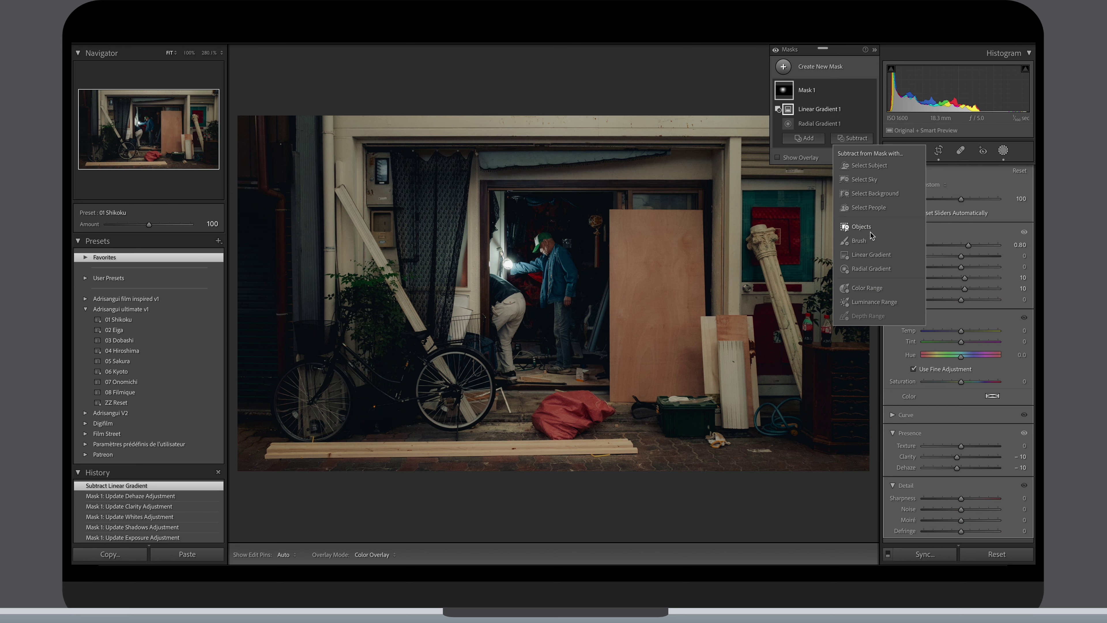
click(871, 254)
drag(472, 240, 498, 243)
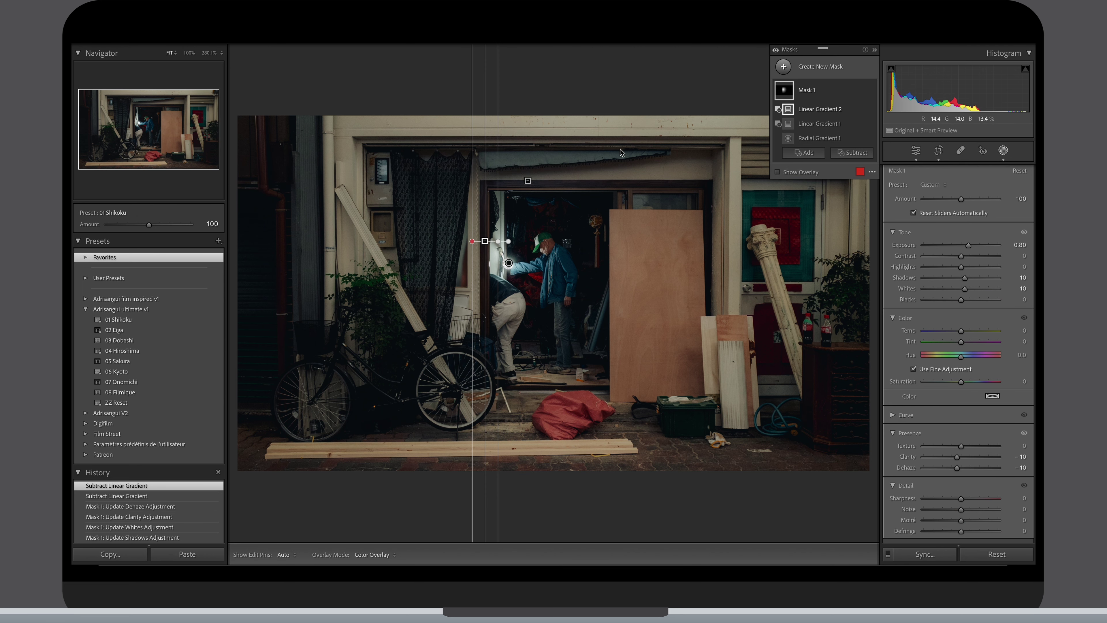
- Fine-tune the two subtracted linear gradients, widening the upper one upward and slightly adjusting the one on the doorway's left edge
click(819, 123)
drag(528, 195, 528, 174)
click(484, 241)
drag(473, 241, 475, 241)
- Compare the photo with and without the lamp mask by toggling the visibility of Mask 1
click(870, 90)
click(870, 92)
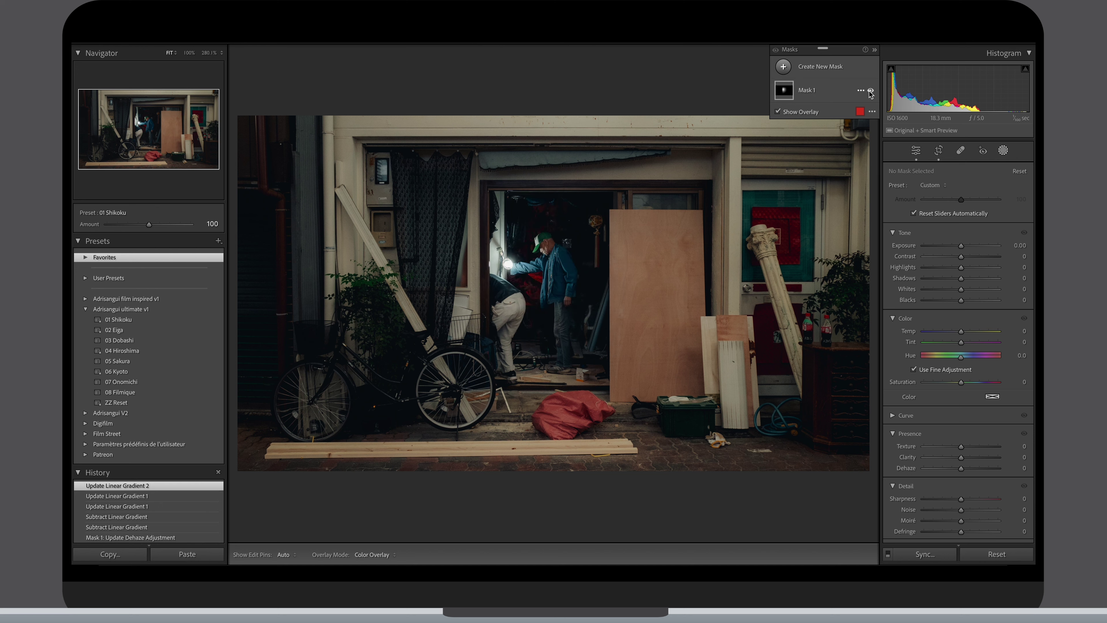
click(870, 92)
click(870, 91)
- Add a linear gradient mask fading inward from the photo's right side to the plywood board, with Exposure -0.10
key(m)
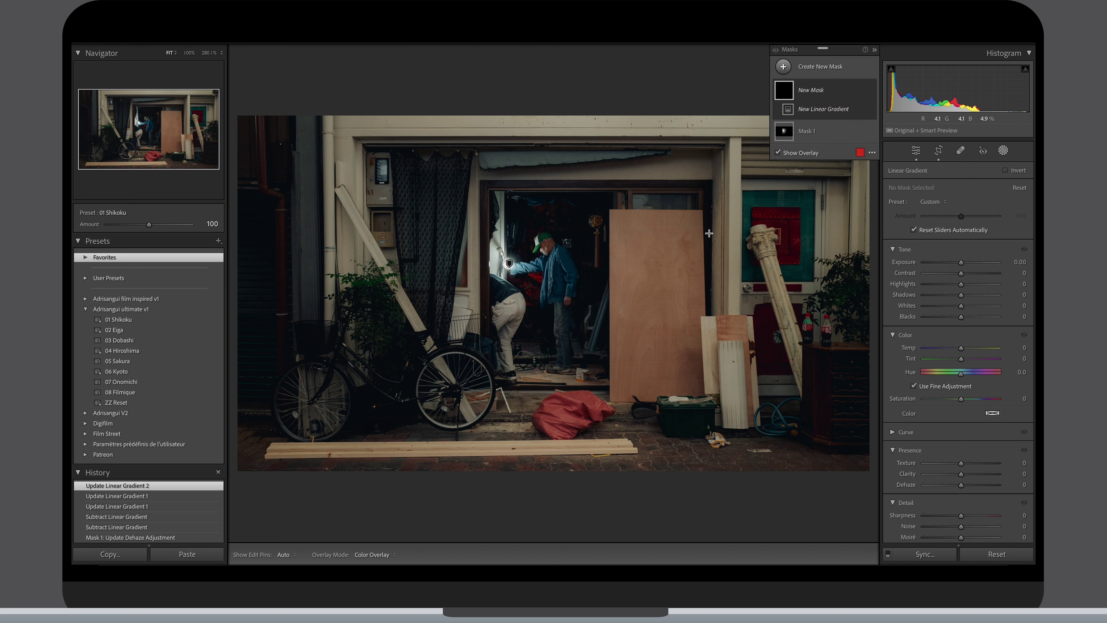
drag(722, 237, 614, 236)
click(1016, 262)
text(-1)
key(Return)
- Add a linear gradient mask fading inward from the photo's left side to the doorway, with Exposure -0.10
click(802, 66)
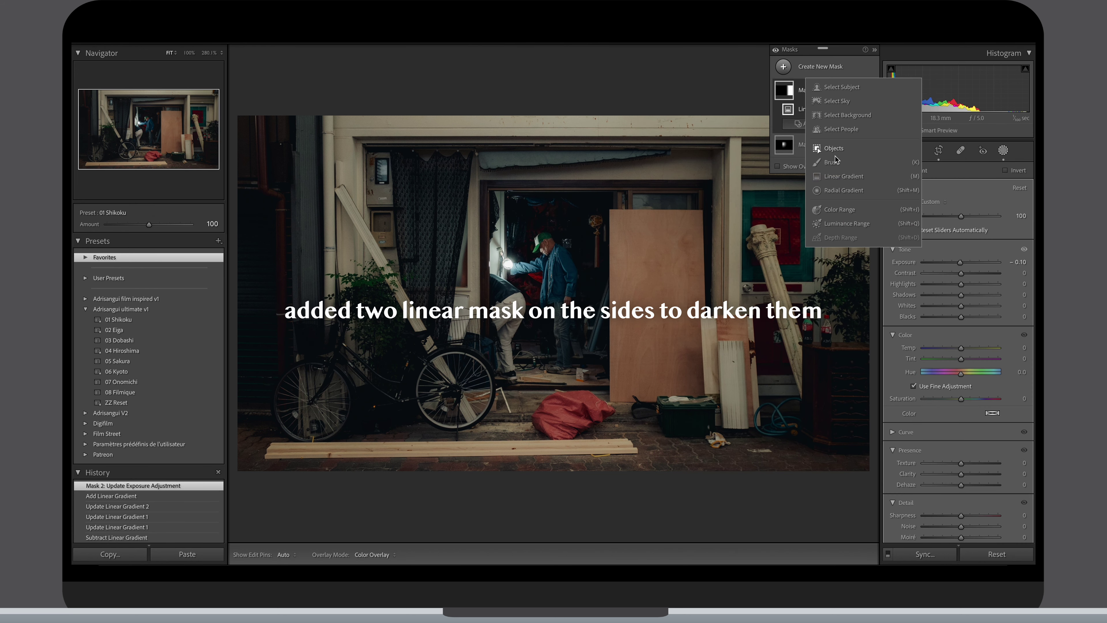
click(834, 161)
drag(358, 261, 487, 262)
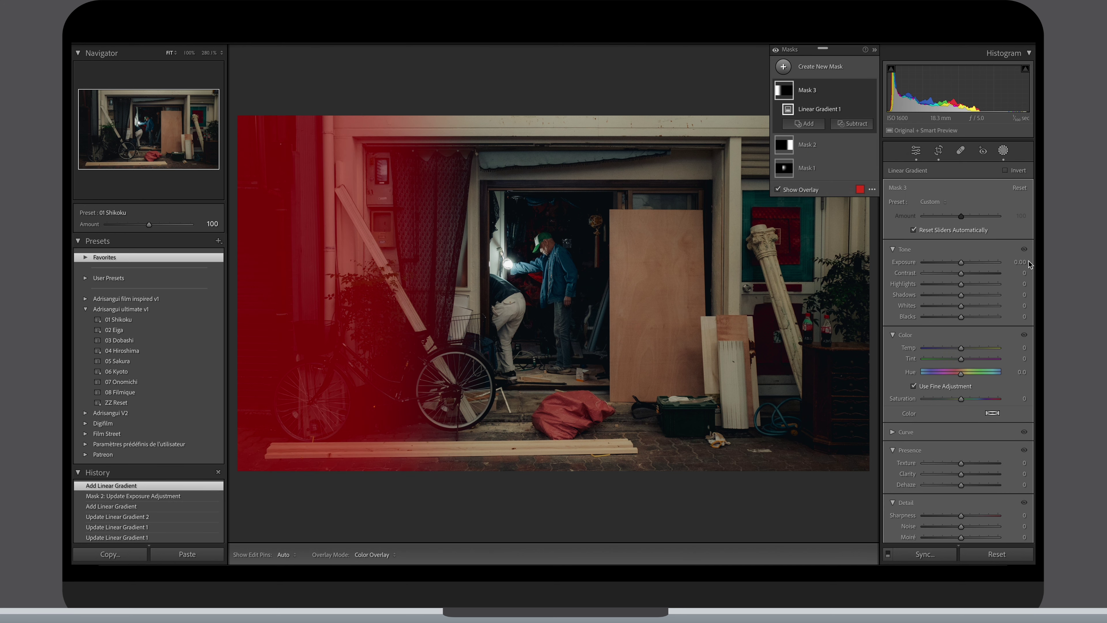
text(-0.1)
key(Return)
- Create an Objects mask on the red bag lying in front of the doorway
click(784, 66)
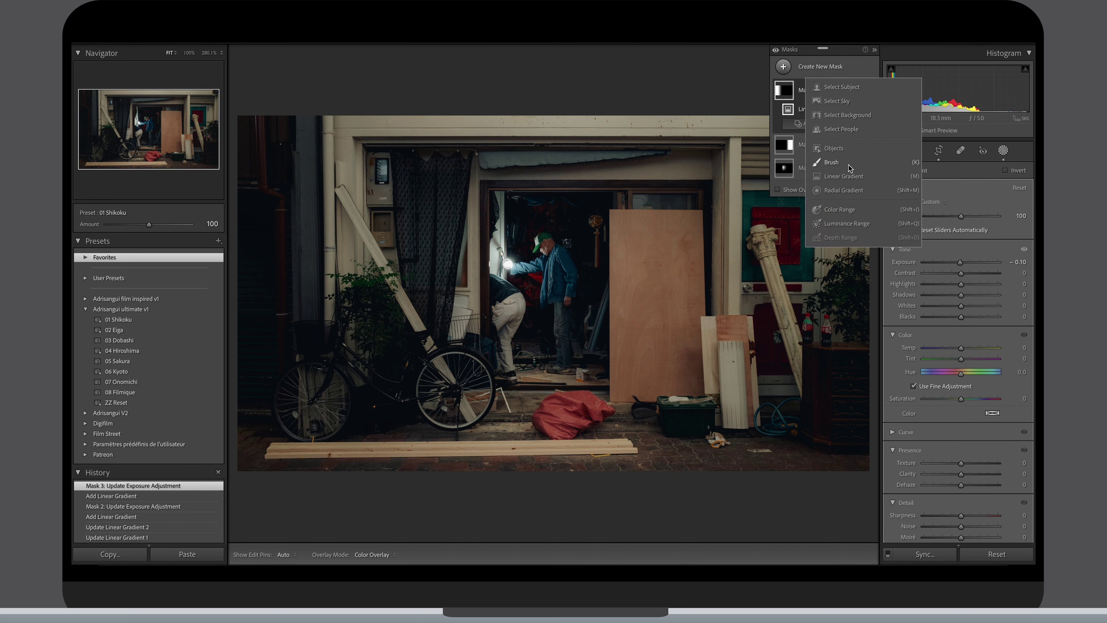
click(834, 148)
mouse_move(560, 428)
mouse_down()
mouse_move(603, 410)
mouse_move(576, 434)
mouse_up()
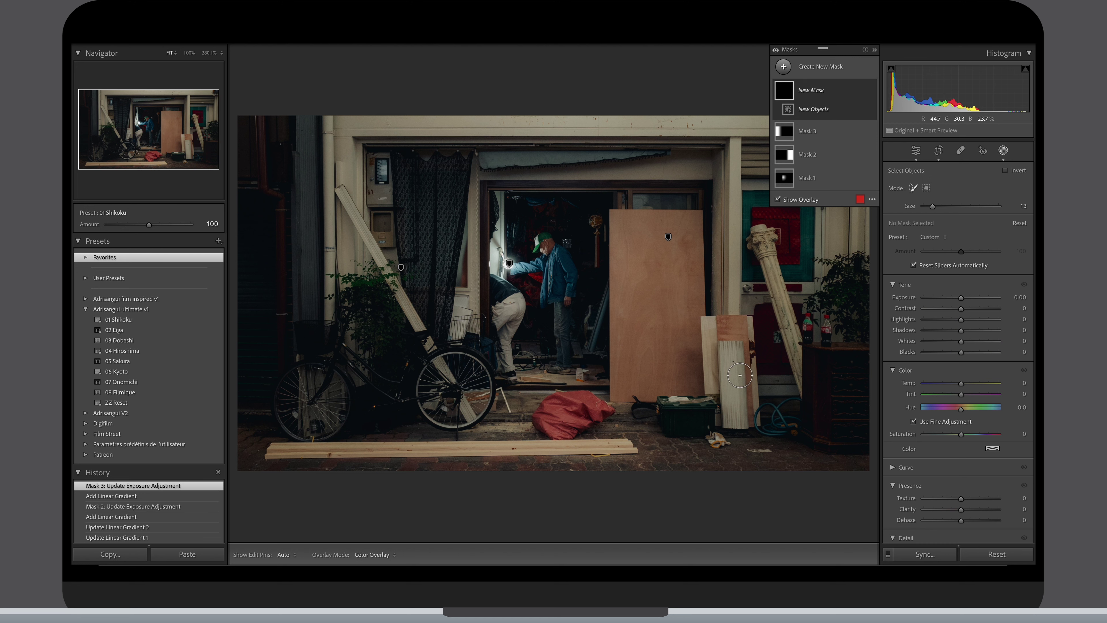
- Raise the red bag mask's Saturation to about 18 and slightly increase its Contrast and Temp
drag(962, 399, 967, 401)
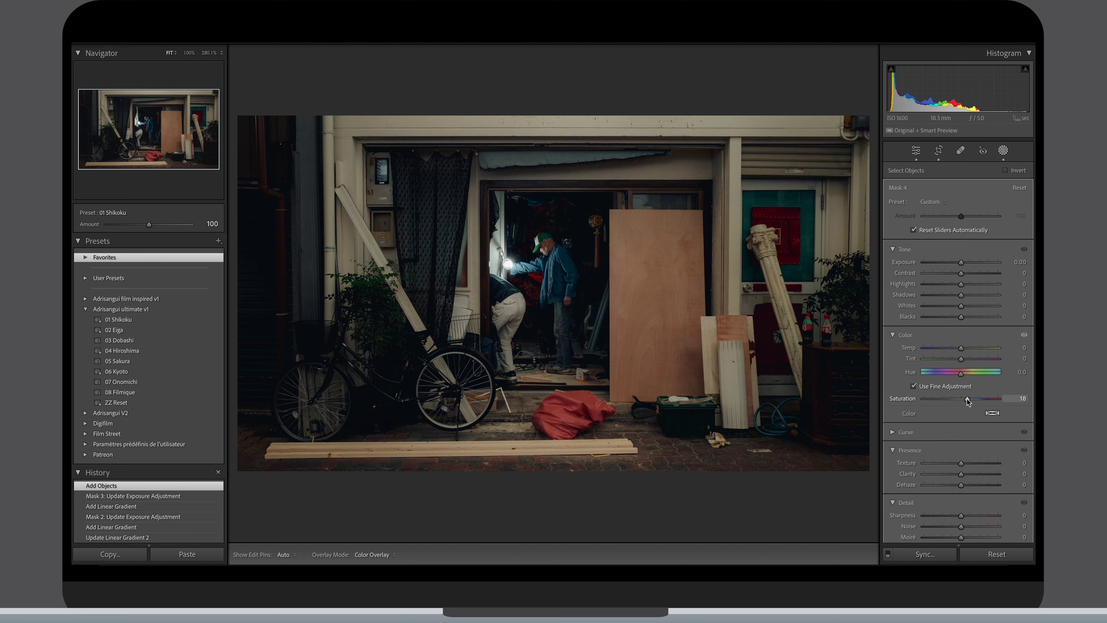
drag(962, 273, 963, 277)
drag(961, 352, 963, 351)
- Compare the photo with and without all four masks by toggling their overall visibility
click(1003, 150)
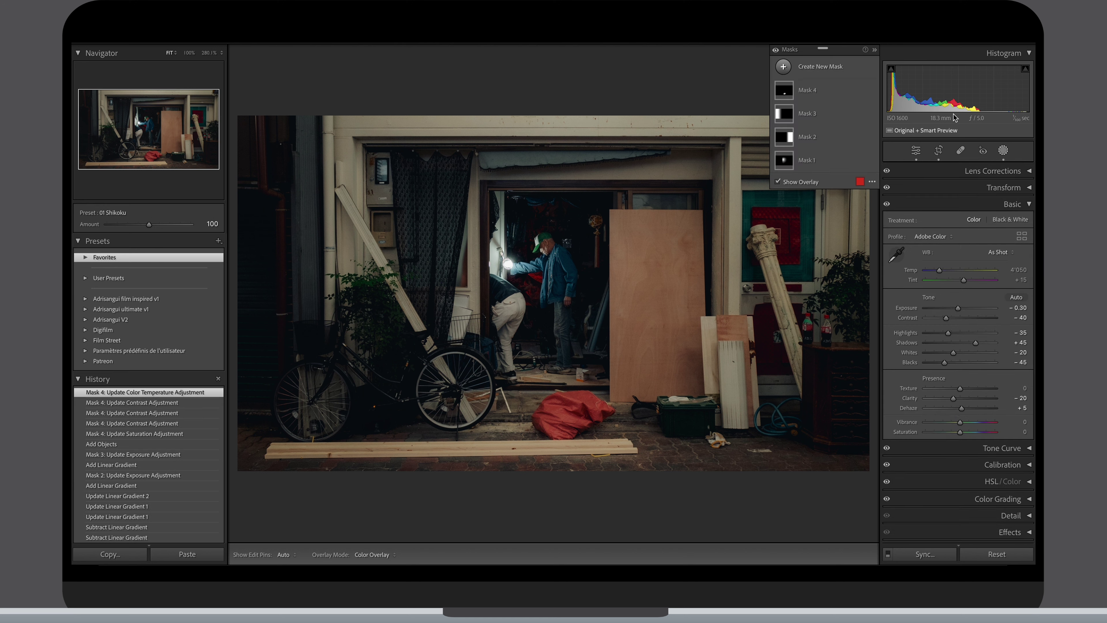
click(776, 50)
click(776, 50)
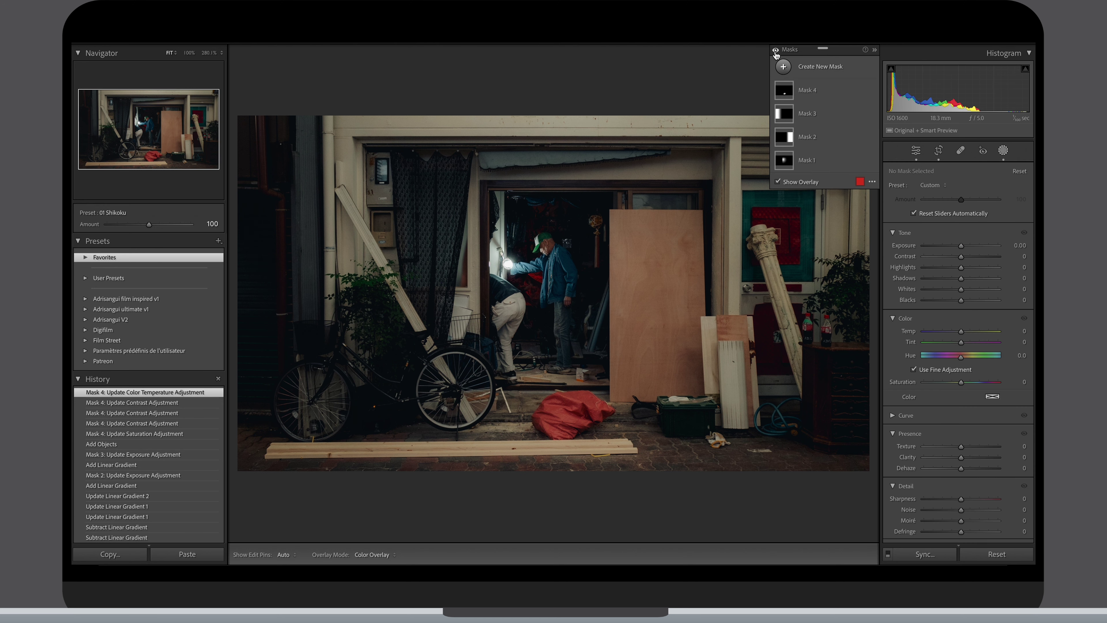
click(776, 51)
click(776, 50)
click(775, 50)
click(775, 50)
click(1003, 151)
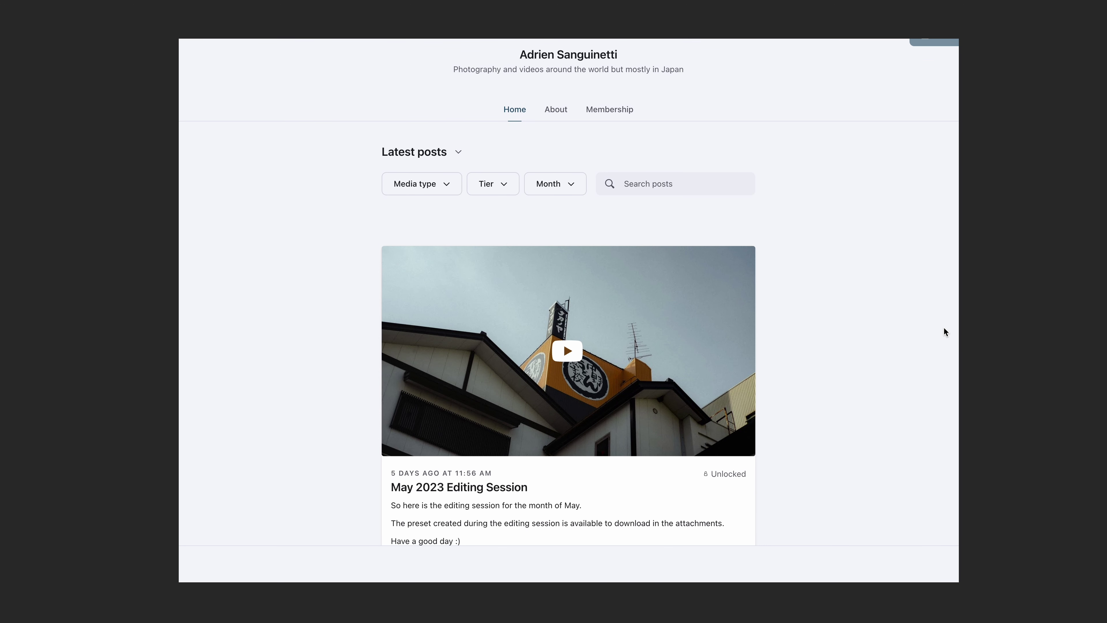
scroll(944, 328, down, 1)
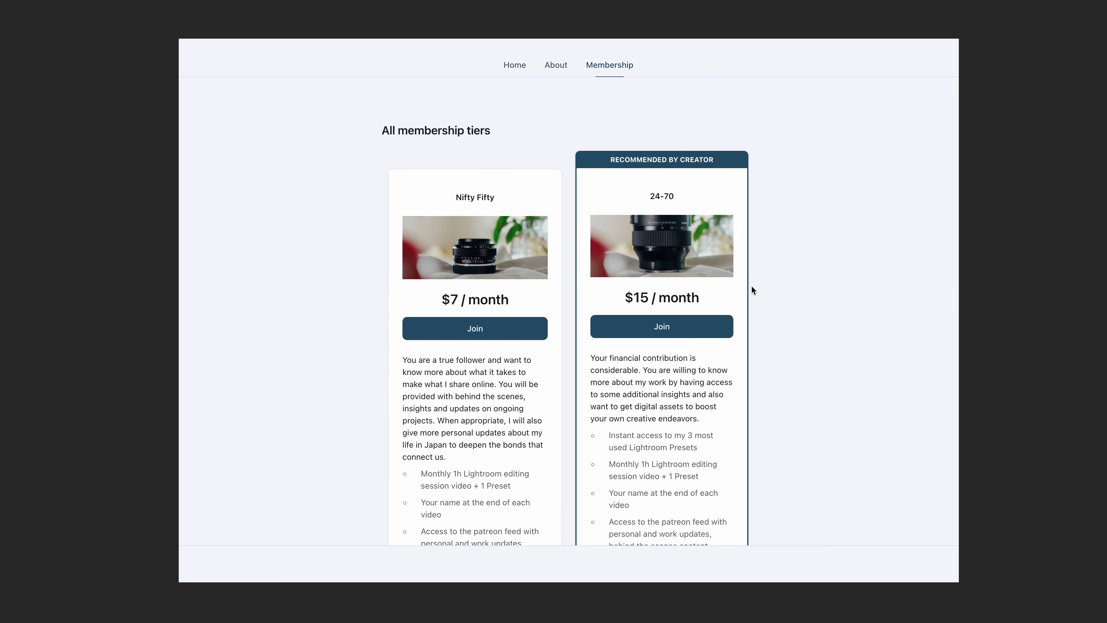
- Switch to the creator's Patreon page and look through its posts and membership tiers
scroll(752, 290, down, 1)
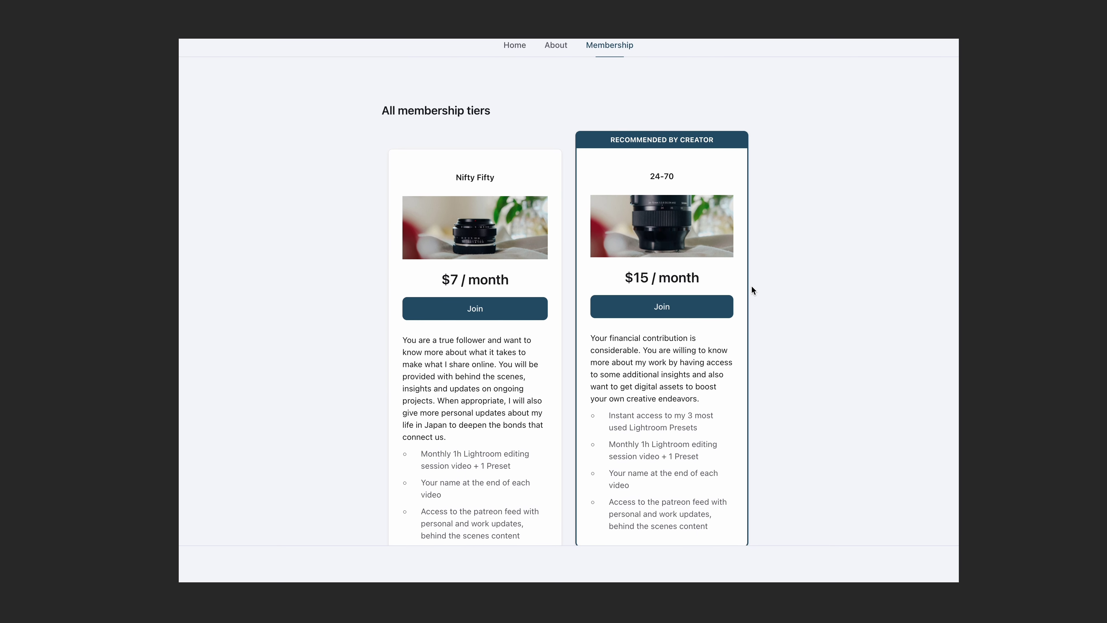
scroll(752, 291, down, 3)
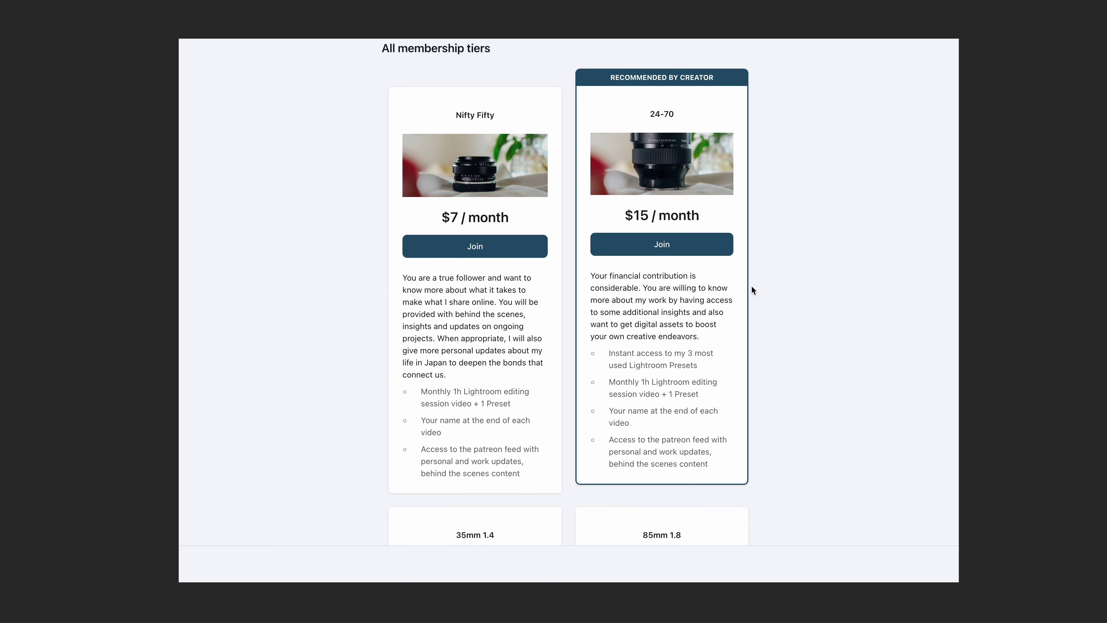